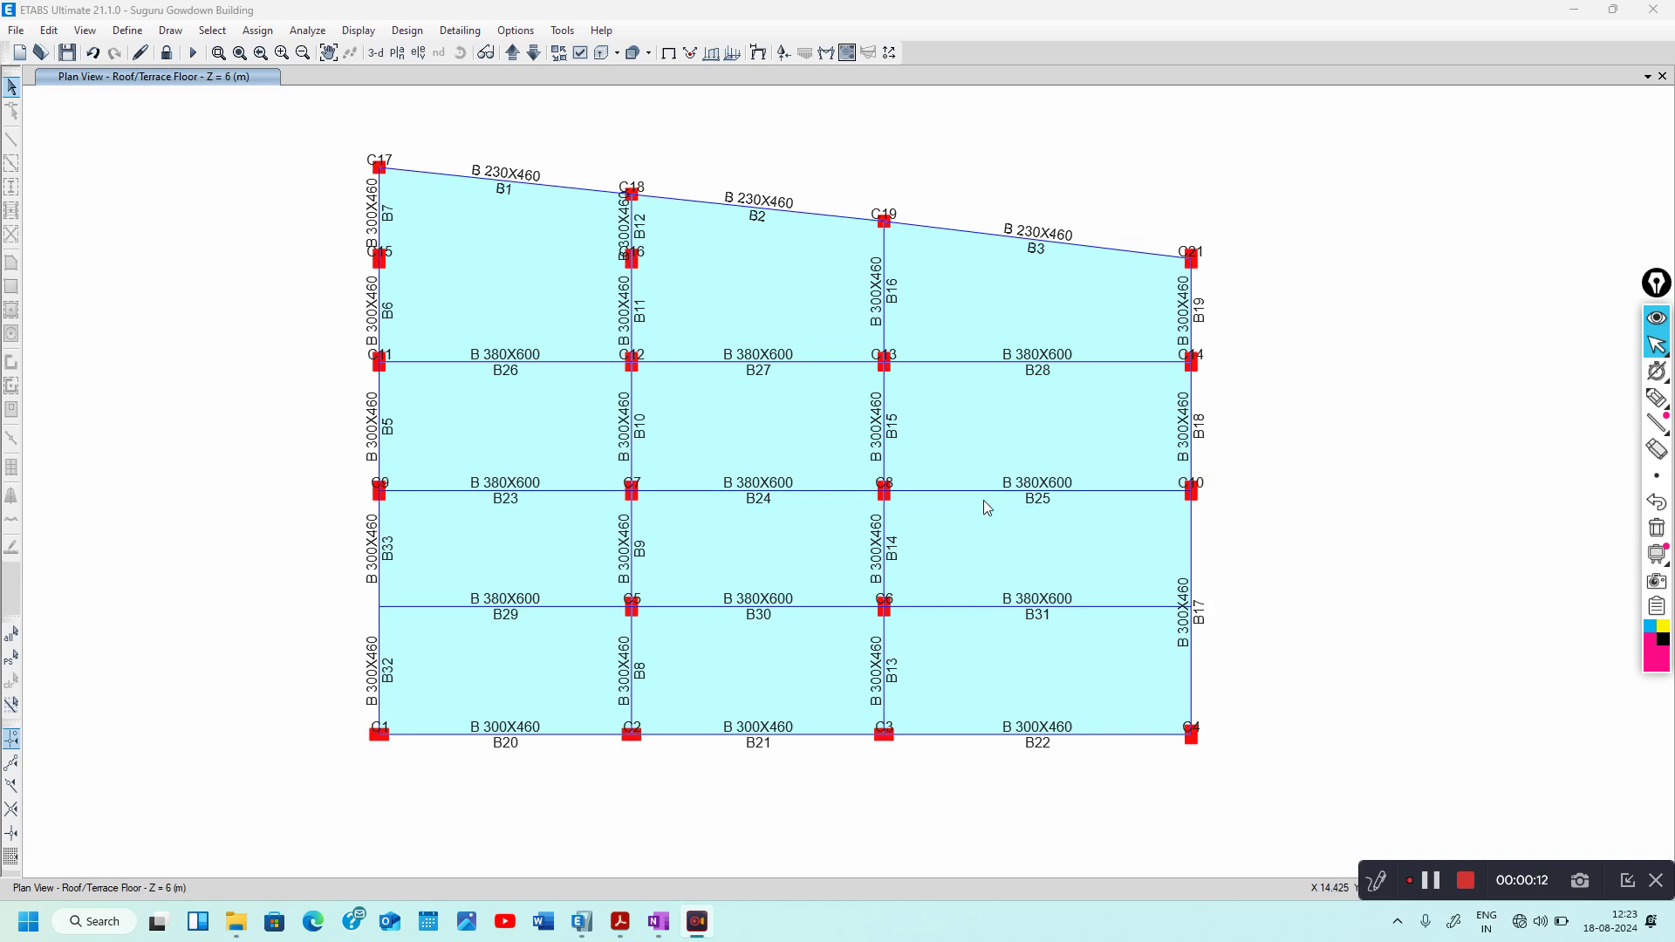
Run the IS 456:2000 concrete frame design check to show longitudinal reinforcement on every roof-plan beam
{"action": "left_click", "coordinate": [408, 31]}
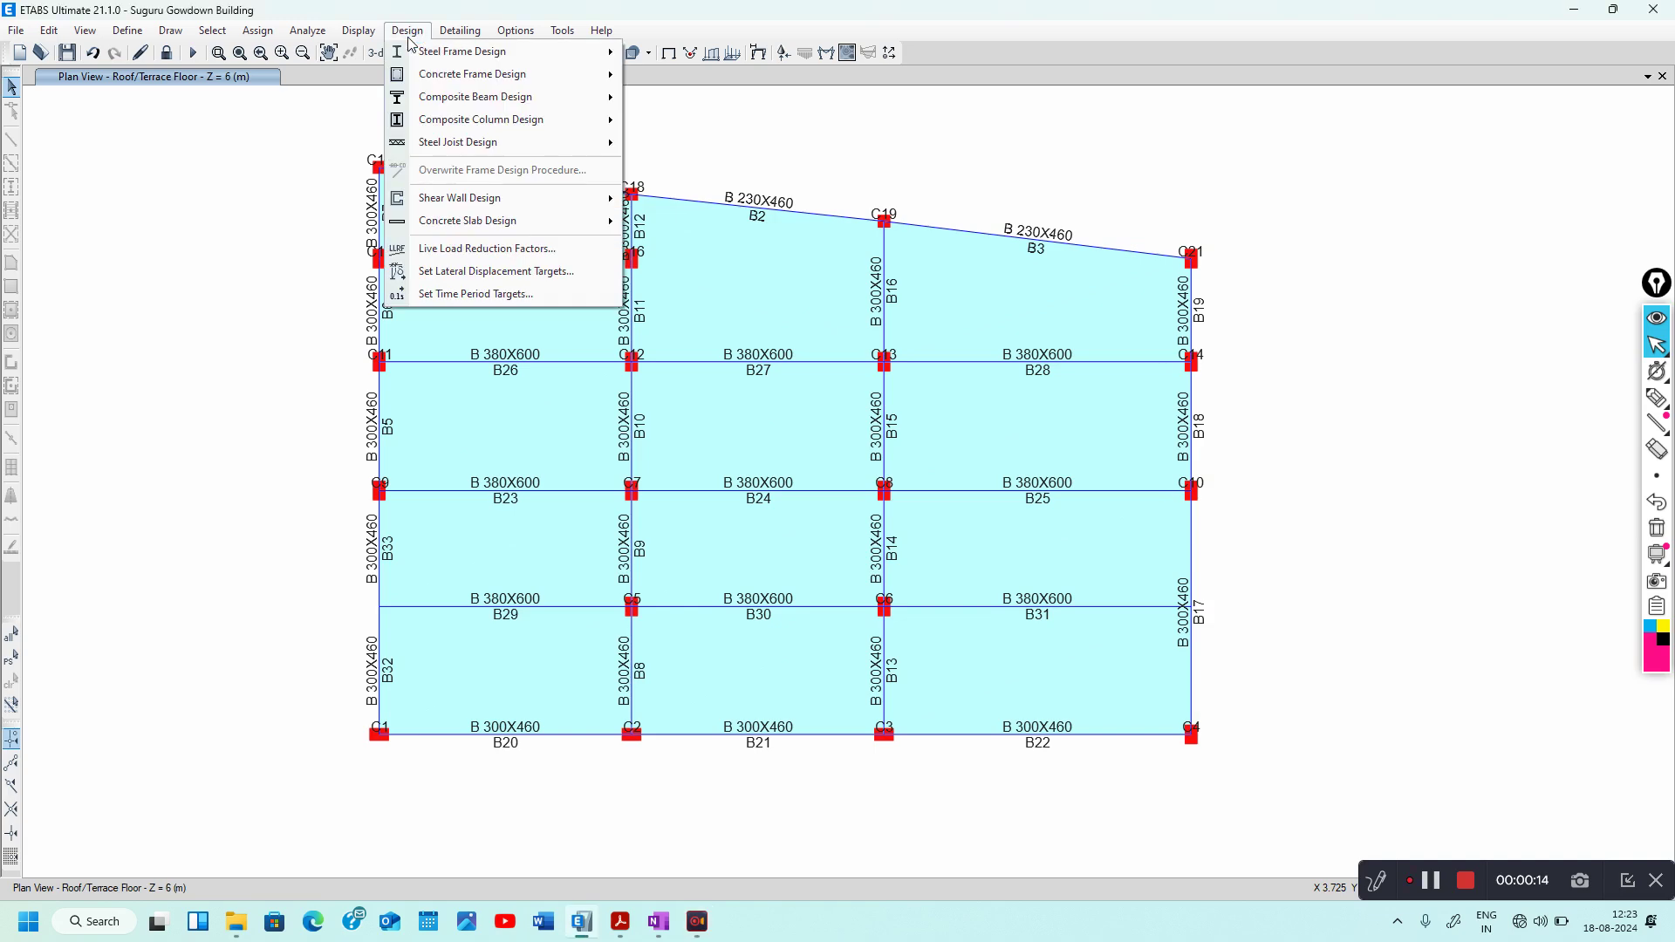
{"action": "left_click", "coordinate": [433, 73]}
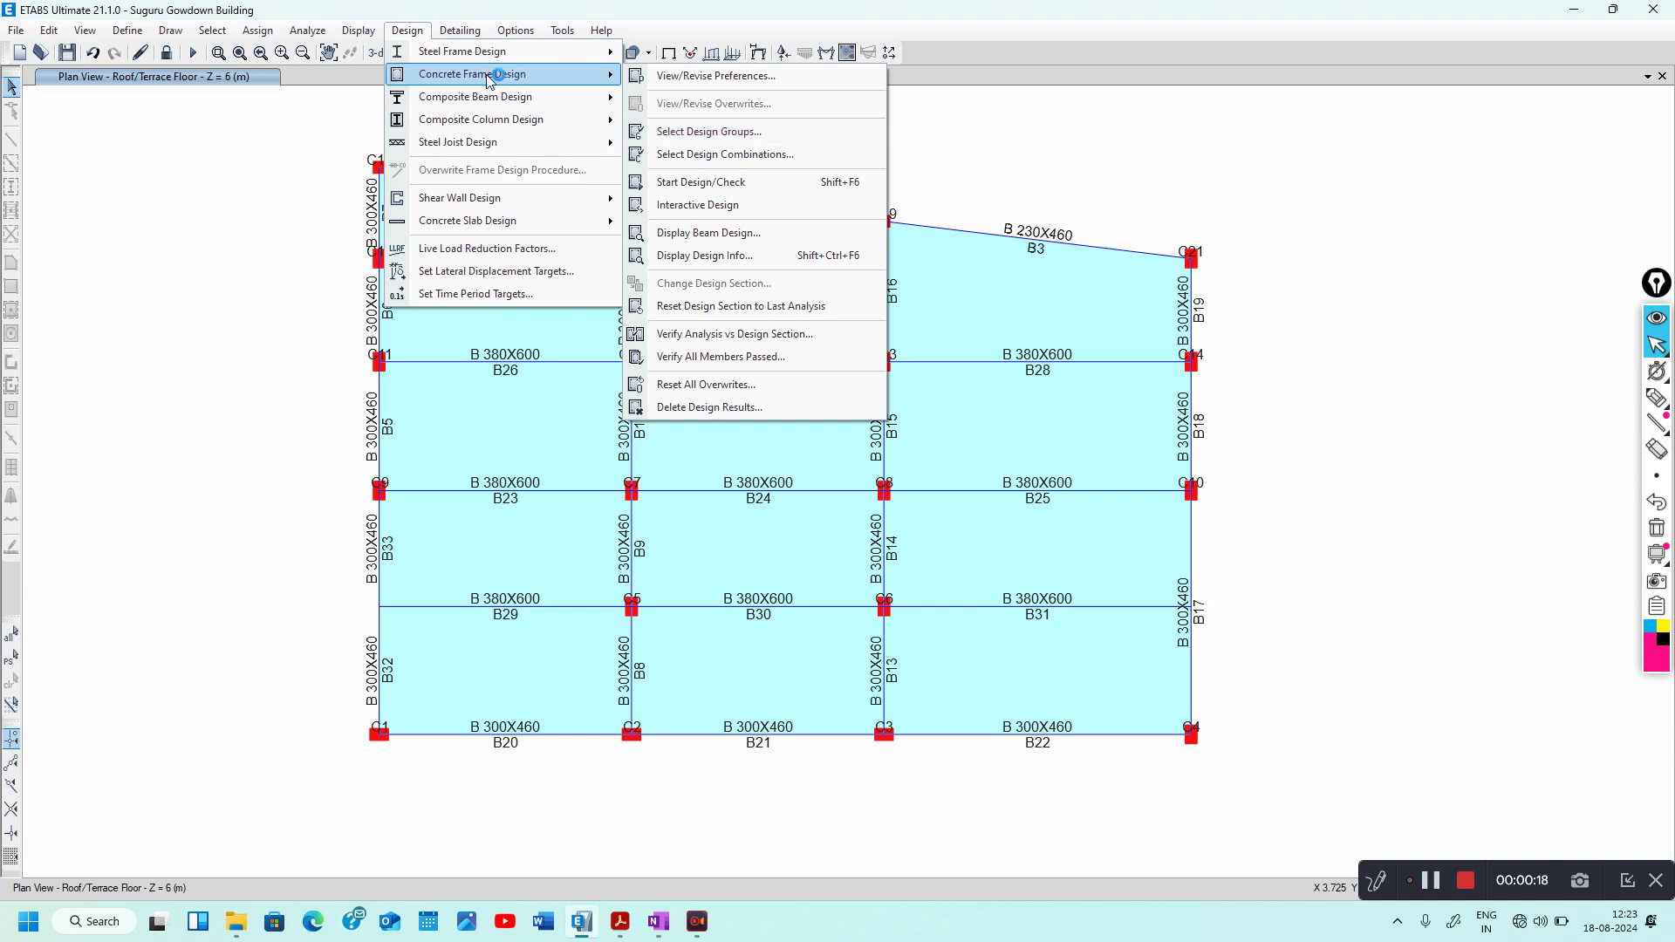
{"action": "left_click", "coordinate": [742, 185]}
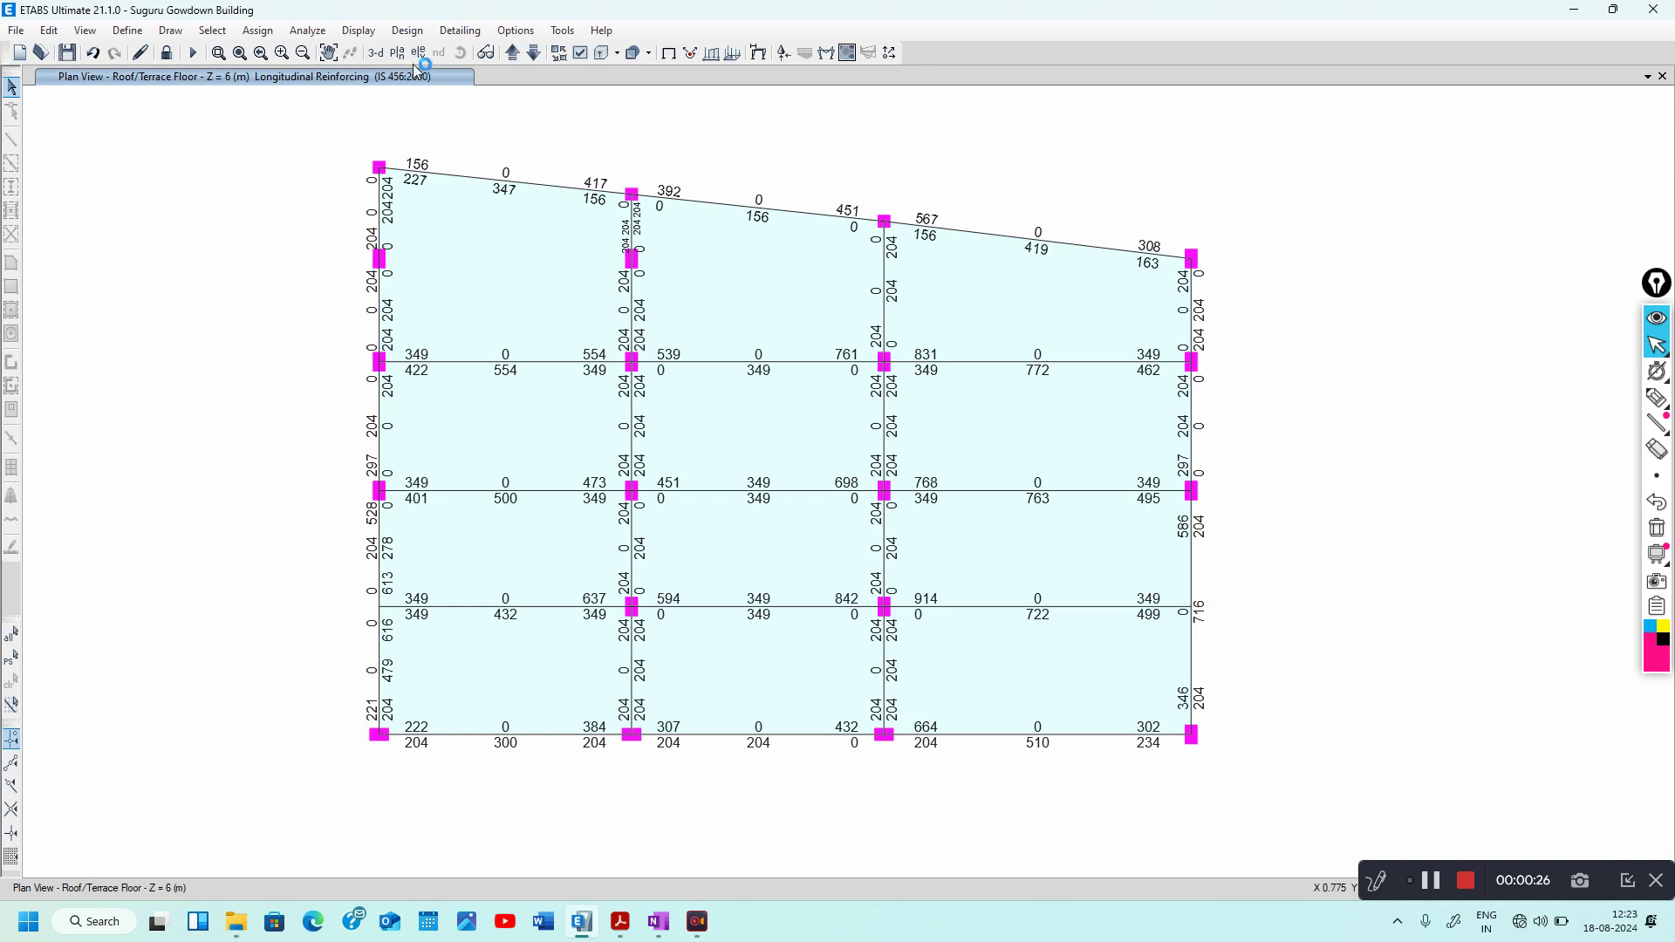
Set the design output display to Shear Reinforcing, applying it to the roof-plan beams
{"action": "left_click", "coordinate": [410, 35]}
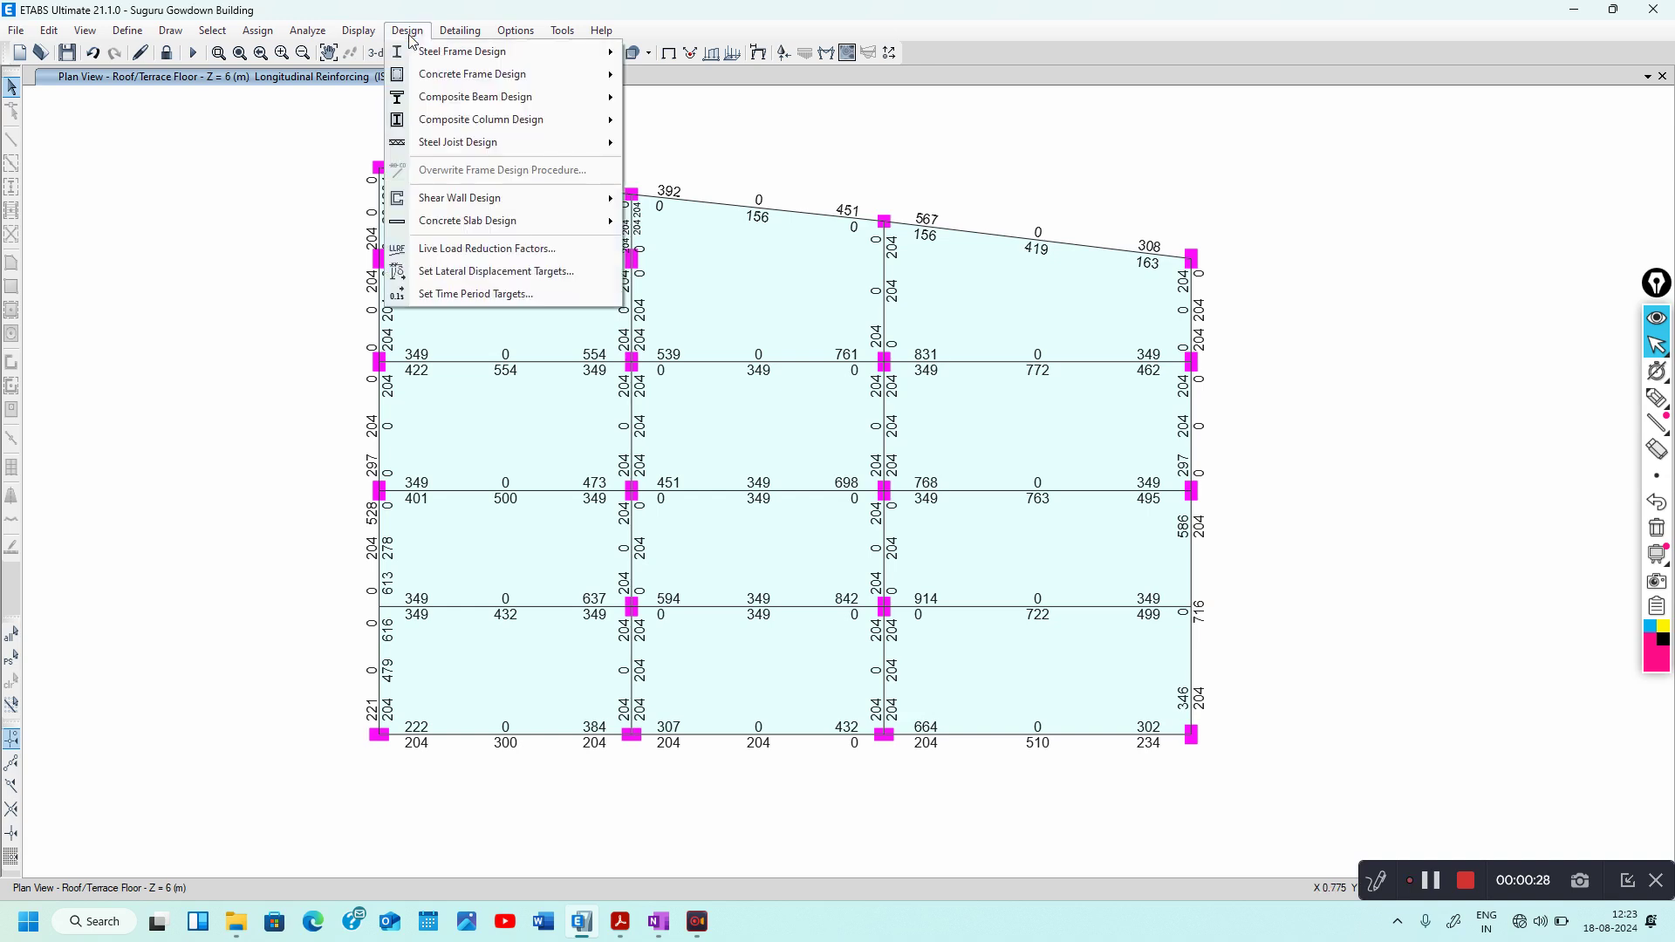
{"action": "mouse_move", "coordinate": [449, 74]}
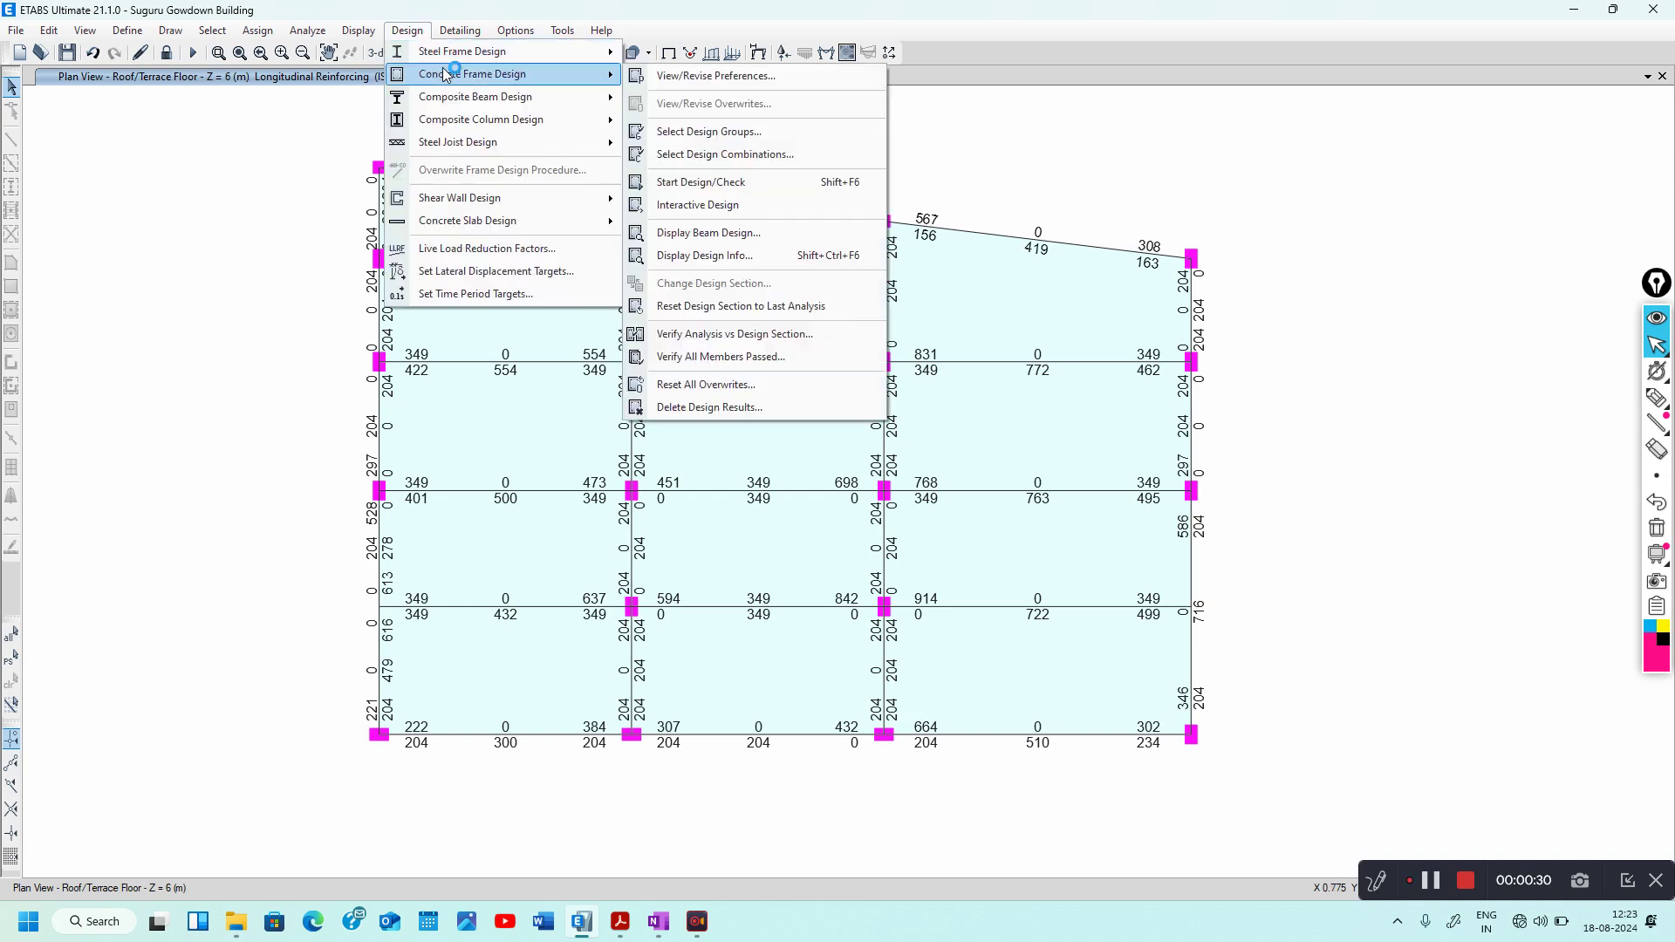
{"action": "left_click", "coordinate": [724, 257]}
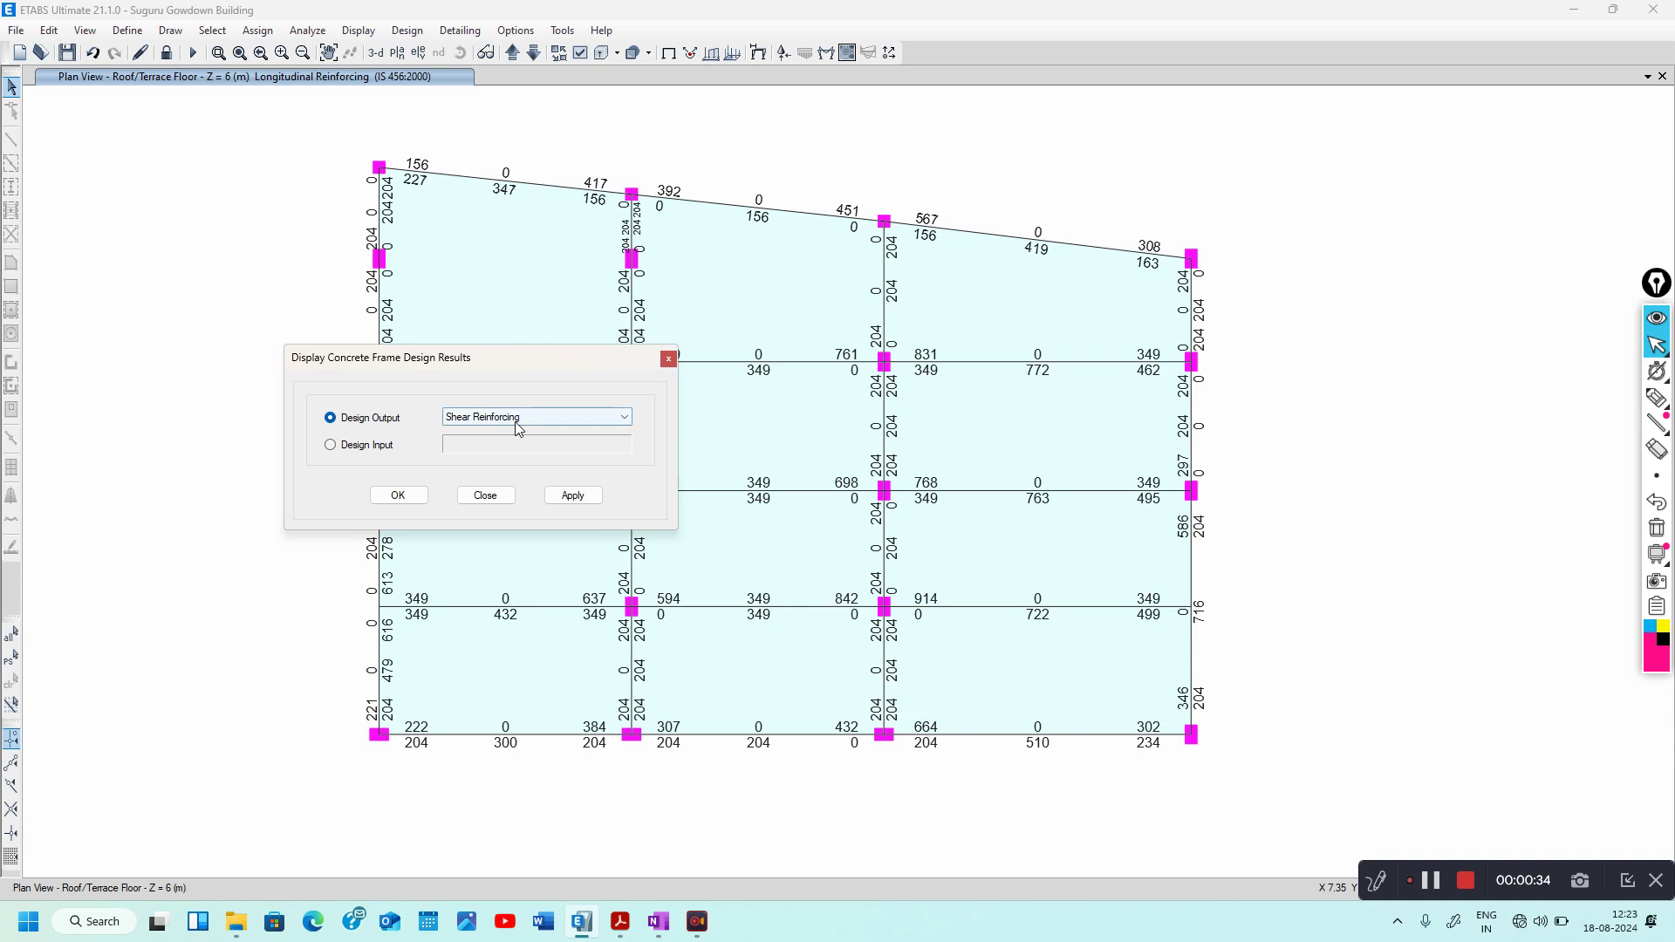
{"action": "left_click", "coordinate": [530, 415]}
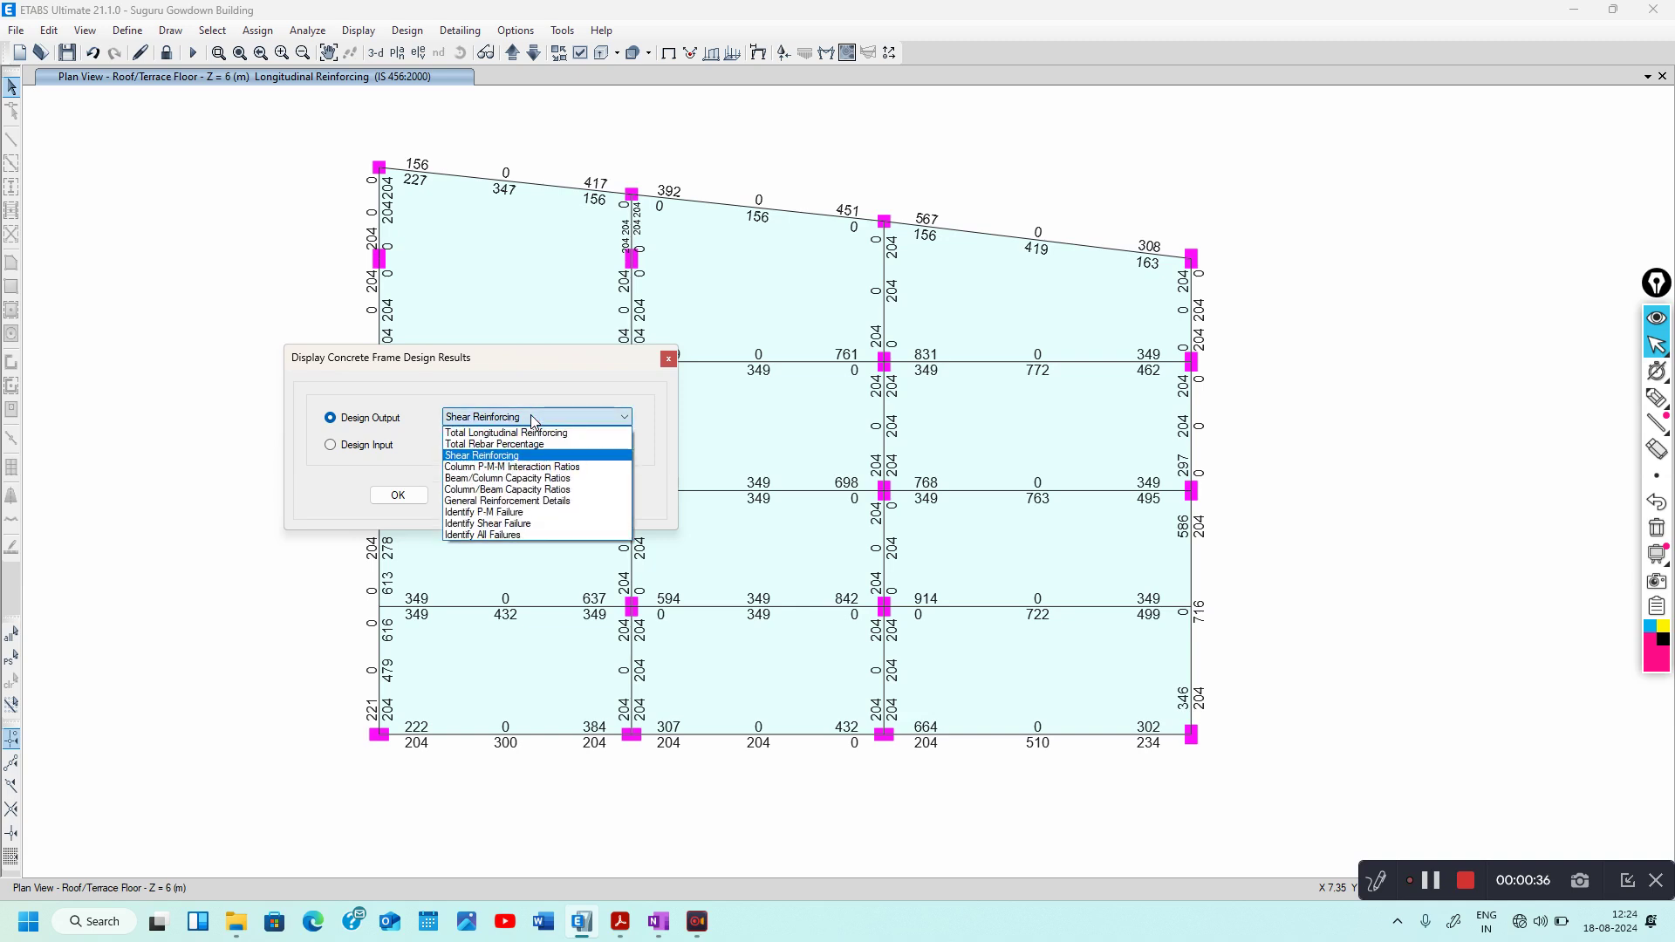
{"action": "left_click", "coordinate": [533, 417]}
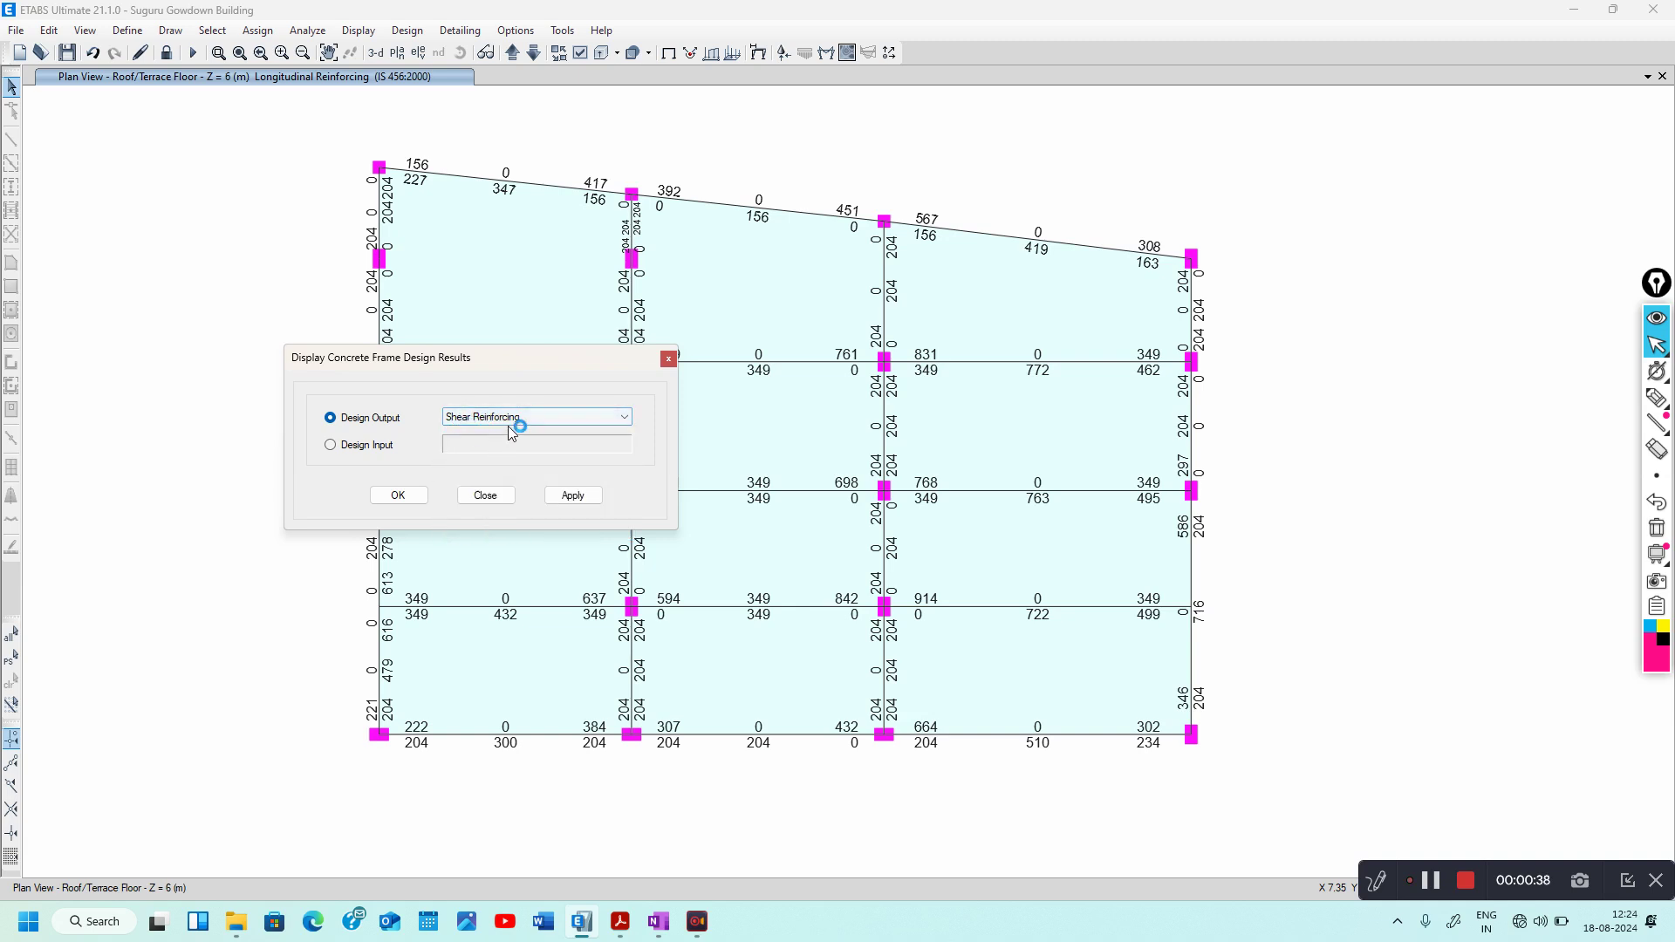
{"action": "left_click", "coordinate": [581, 496]}
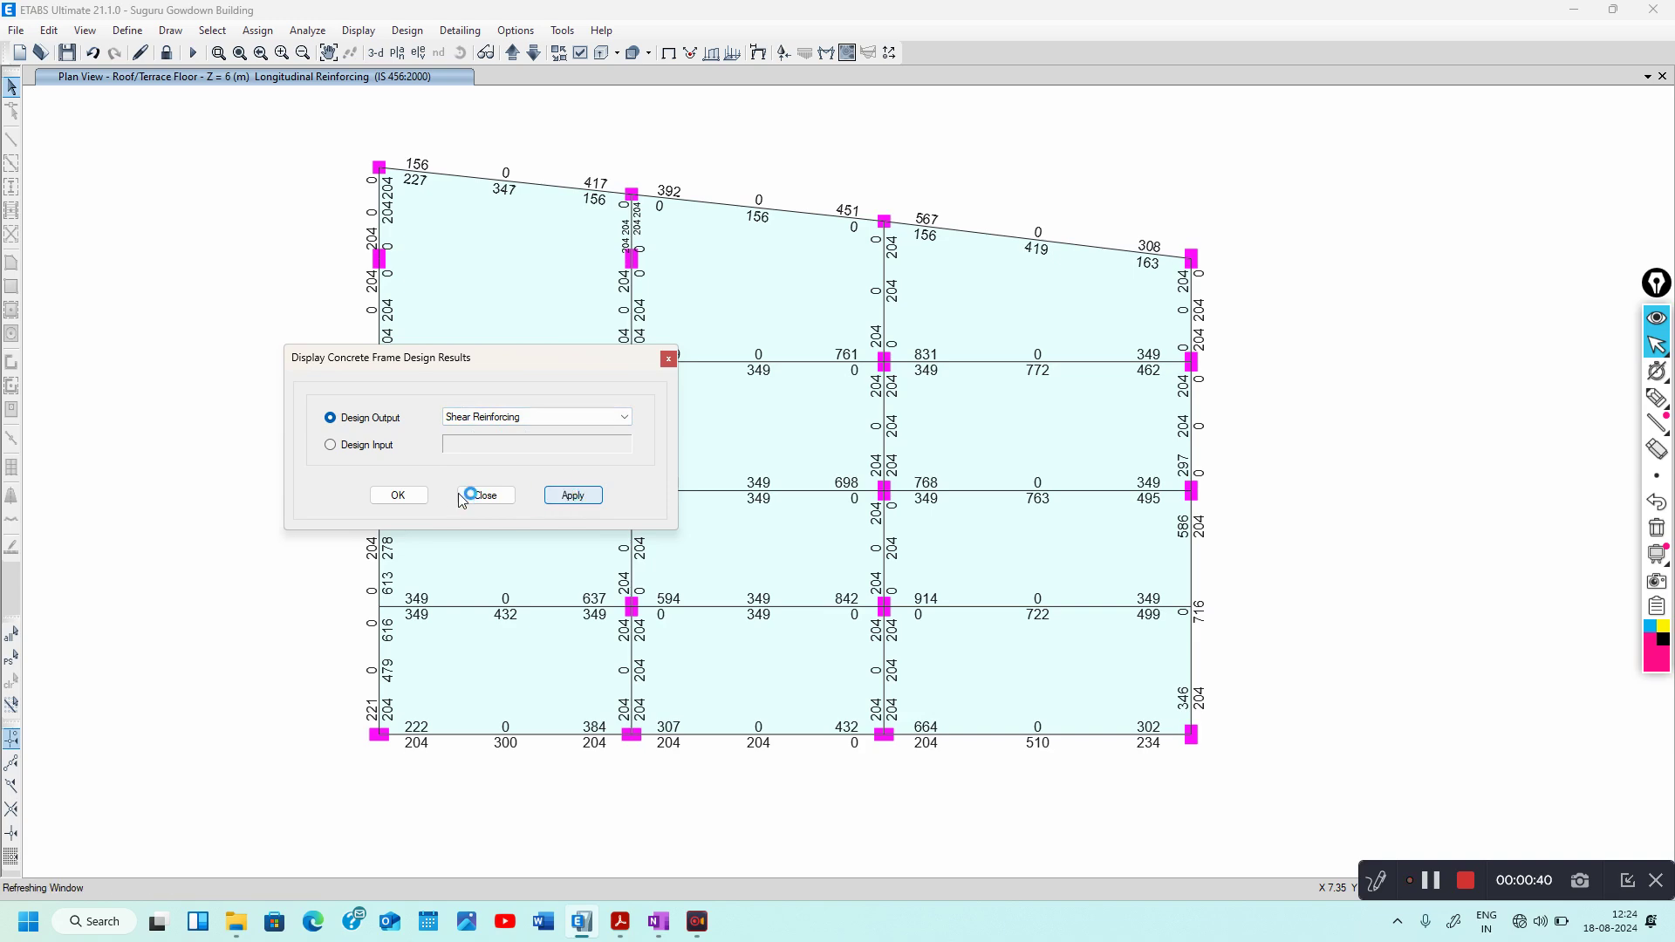
{"action": "left_click", "coordinate": [401, 495]}
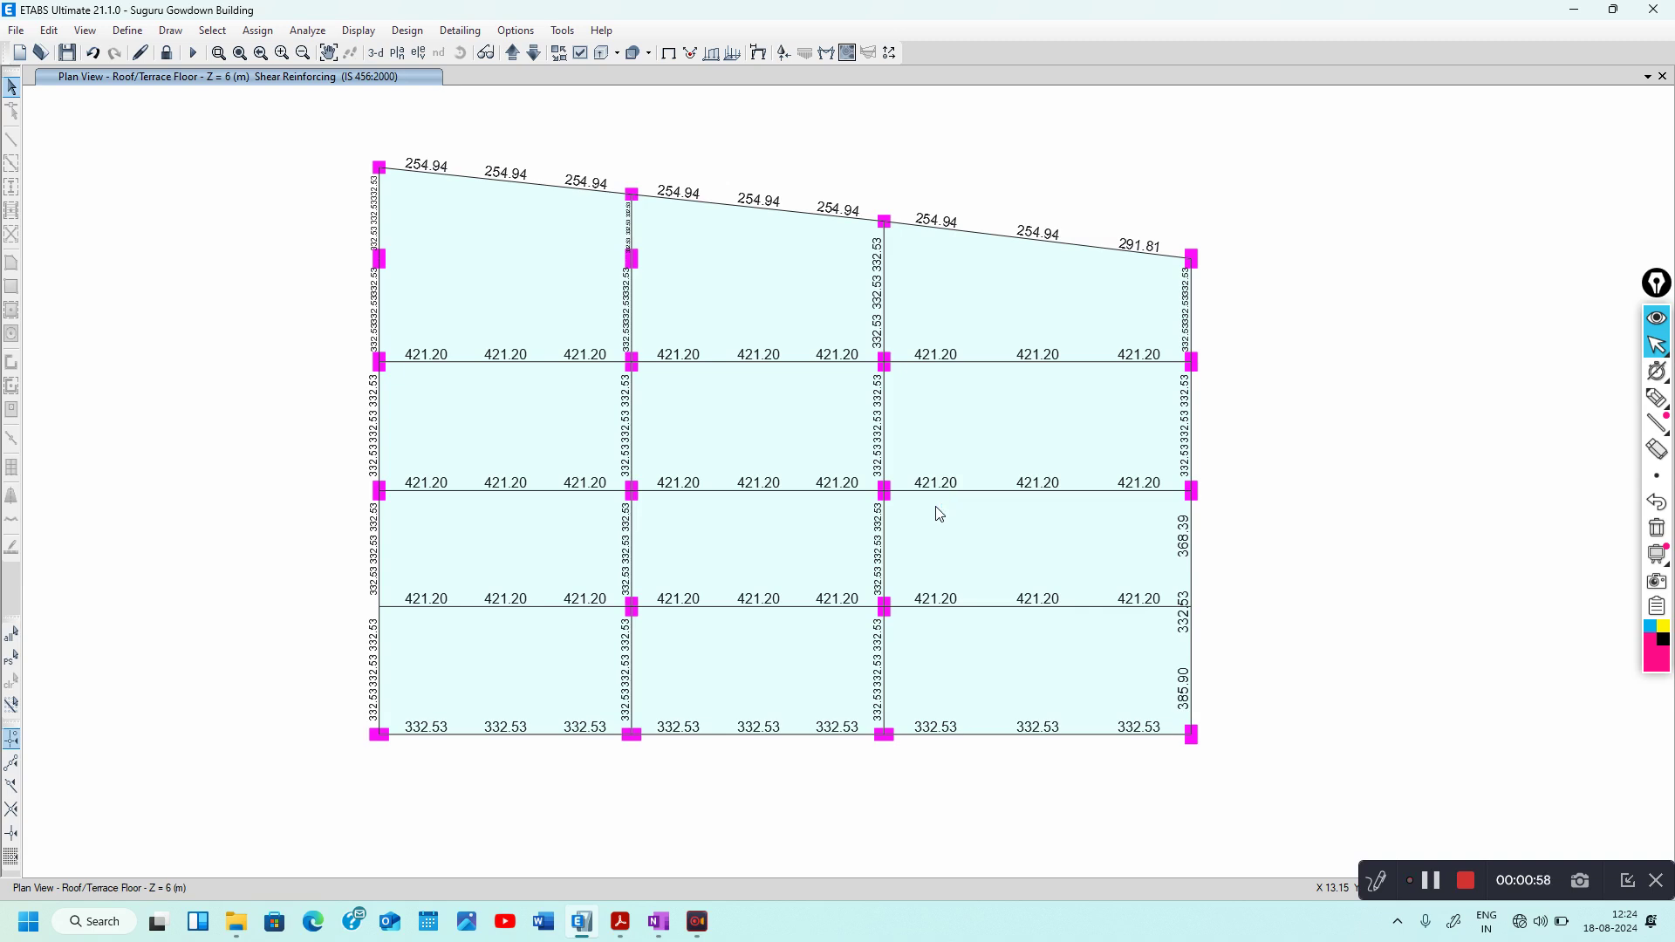
{"action": "left_click", "coordinate": [651, 930]}
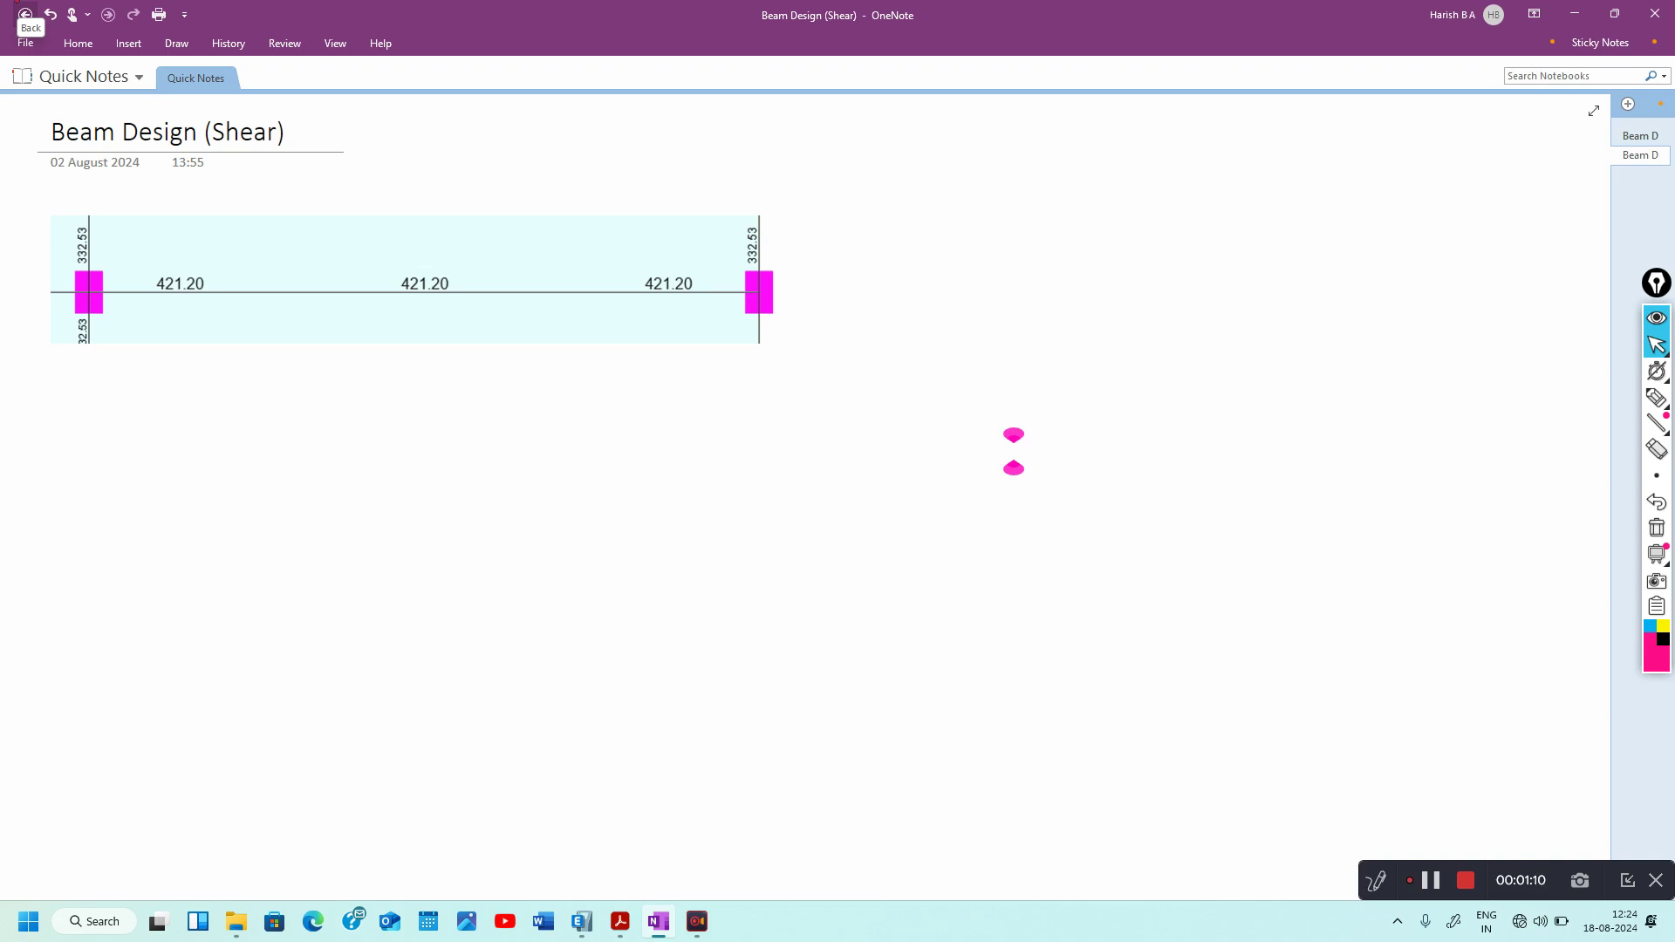
Circle 421.20 and mark it mm²/m, then note beam size 380x600 mm and d = 540 mm
{"action": "mouse_move", "coordinate": [187, 248]}
{"action": "left_mouse_down"}
{"action": "mouse_move", "coordinate": [202, 310]}
{"action": "mouse_move", "coordinate": [160, 259]}
{"action": "mouse_move", "coordinate": [278, 215]}
{"action": "left_mouse_up"}
{"action": "mouse_move", "coordinate": [280, 194]}
{"action": "left_mouse_down"}
{"action": "mouse_move", "coordinate": [303, 219]}
{"action": "mouse_move", "coordinate": [314, 186]}
{"action": "mouse_move", "coordinate": [330, 192]}
{"action": "left_mouse_up"}
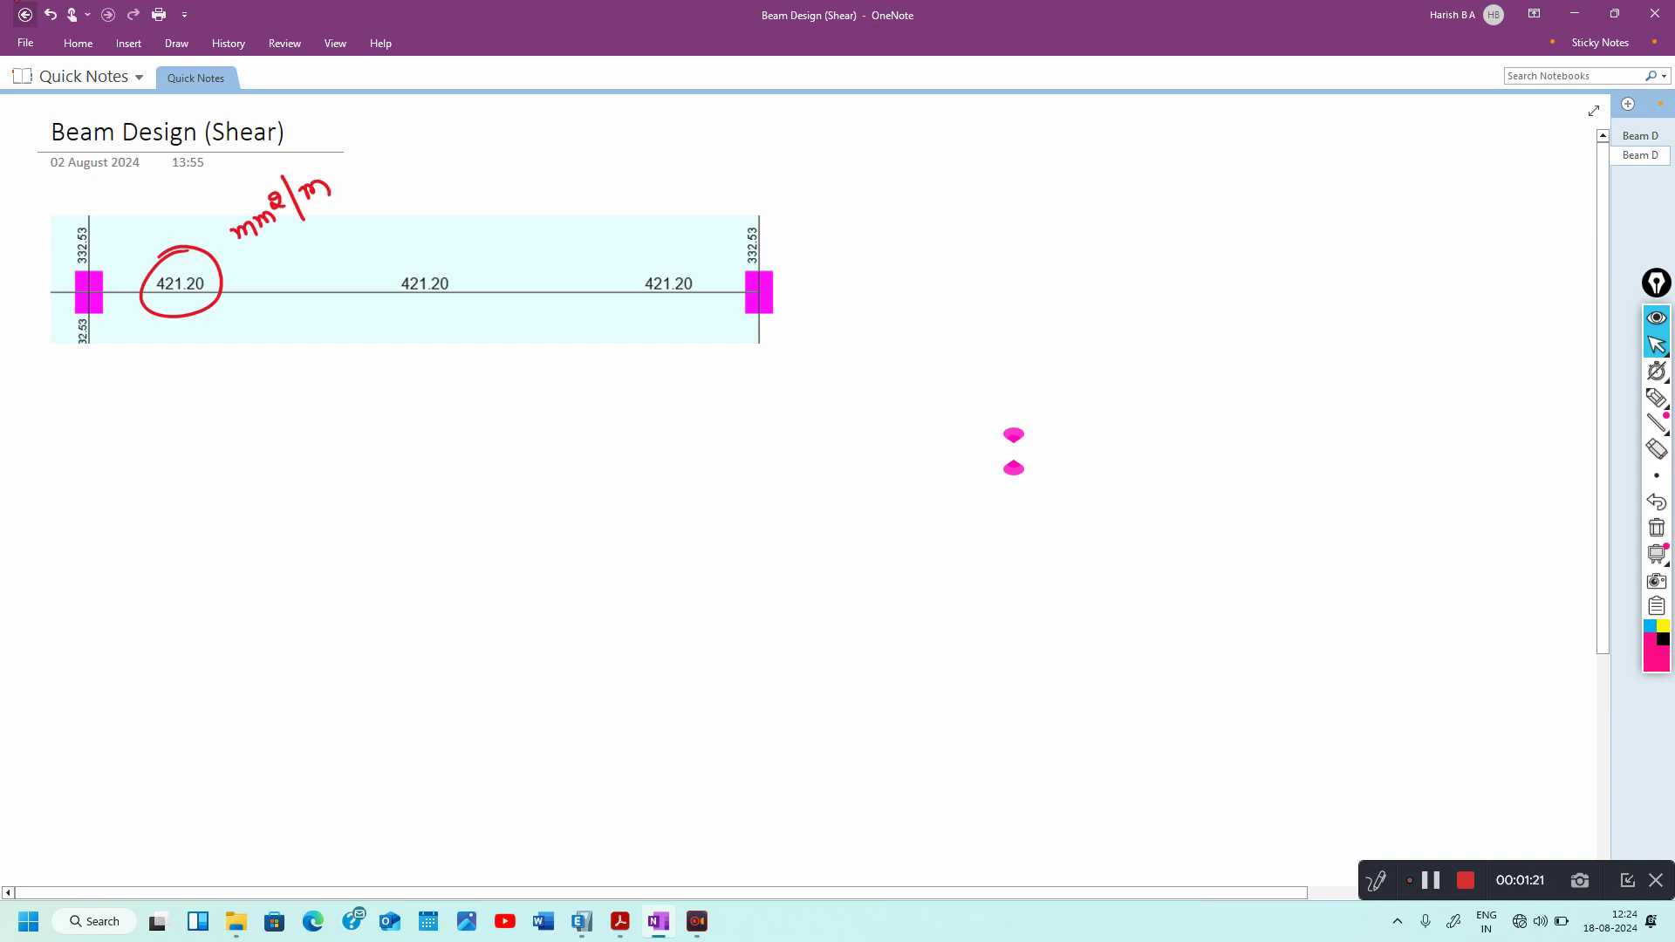
{"action": "mouse_move", "coordinate": [837, 126]}
{"action": "left_mouse_down"}
{"action": "mouse_move", "coordinate": [836, 147]}
{"action": "mouse_move", "coordinate": [886, 124]}
{"action": "mouse_move", "coordinate": [919, 141]}
{"action": "mouse_move", "coordinate": [900, 142]}
{"action": "mouse_move", "coordinate": [955, 121]}
{"action": "mouse_move", "coordinate": [1050, 132]}
{"action": "left_mouse_up"}
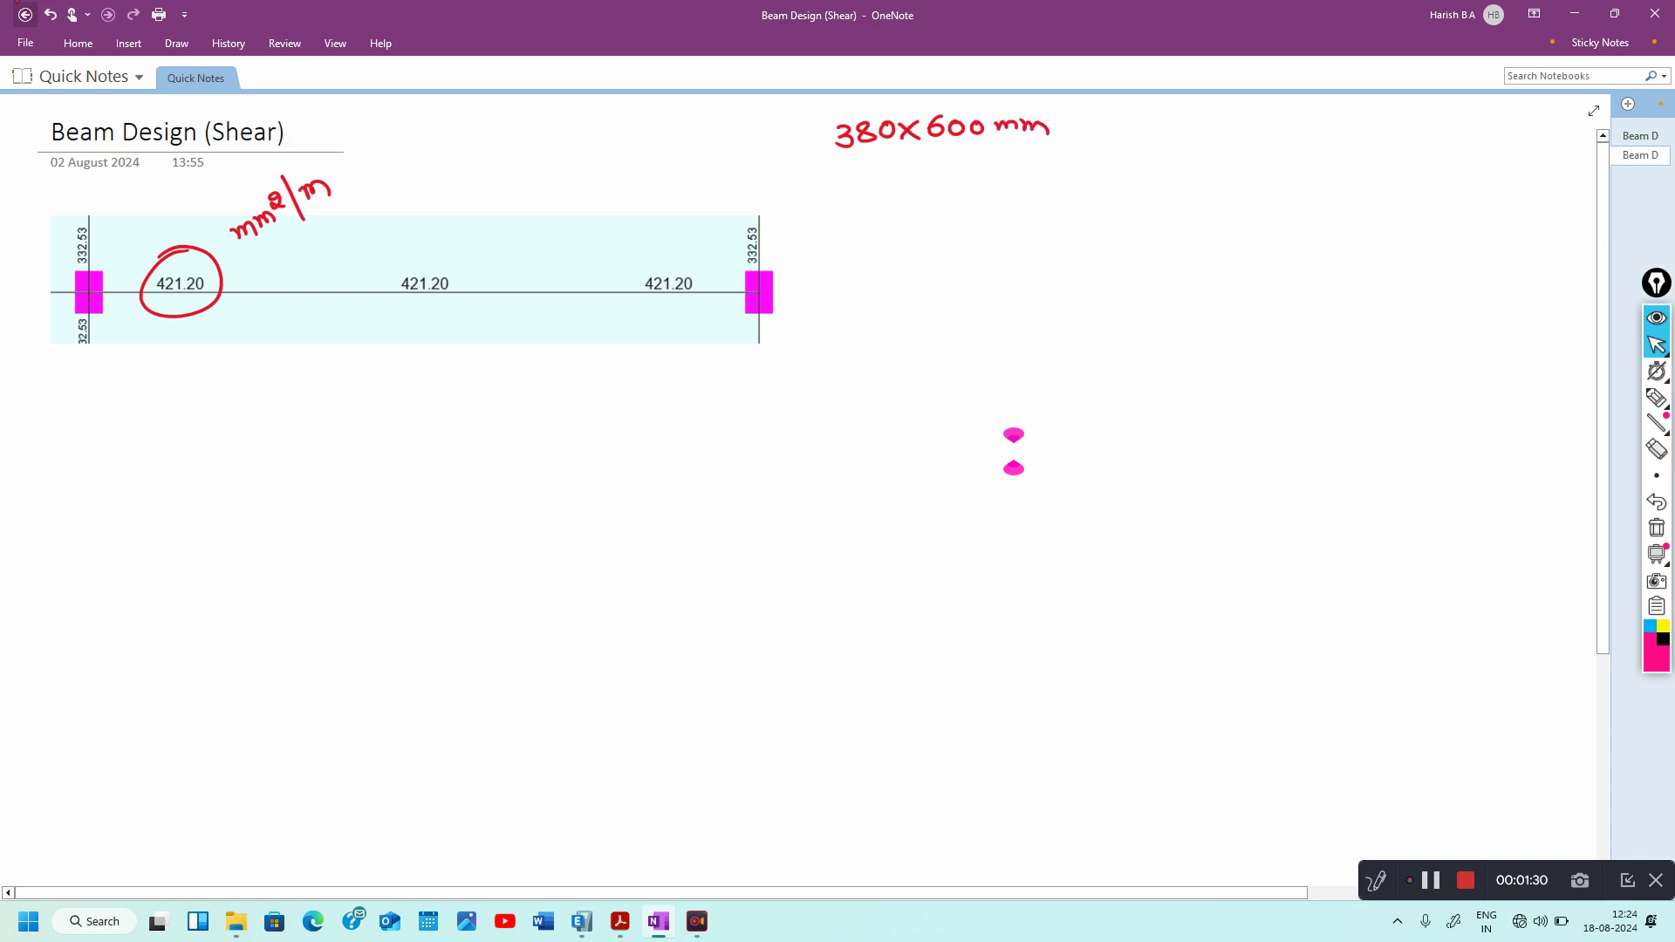
{"action": "mouse_move", "coordinate": [857, 179]}
{"action": "left_mouse_down"}
{"action": "mouse_move", "coordinate": [843, 195]}
{"action": "mouse_move", "coordinate": [908, 170]}
{"action": "mouse_move", "coordinate": [904, 186]}
{"action": "mouse_move", "coordinate": [953, 178]}
{"action": "left_mouse_up"}
{"action": "mouse_move", "coordinate": [949, 168]}
{"action": "left_mouse_down"}
{"action": "mouse_move", "coordinate": [951, 189]}
{"action": "mouse_move", "coordinate": [965, 169]}
{"action": "mouse_move", "coordinate": [1037, 179]}
{"action": "left_mouse_up"}
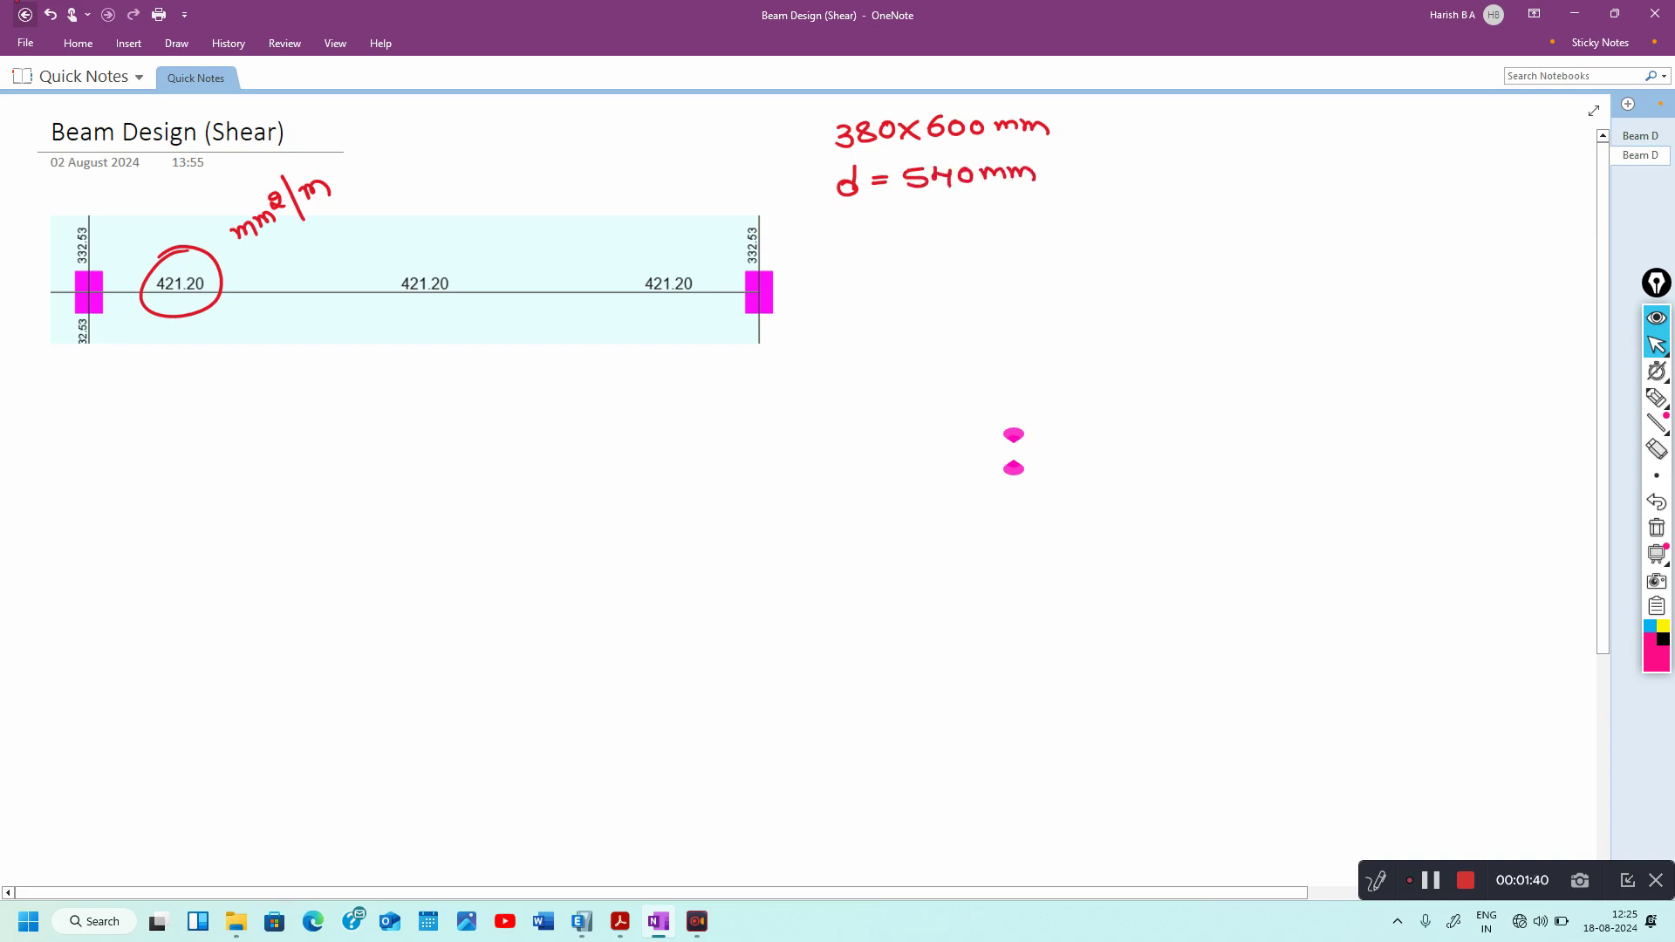
Write the material grades Fck = 20 N/mm² and Fy = 415 N/mm²
{"action": "mouse_move", "coordinate": [847, 220]}
{"action": "left_mouse_down"}
{"action": "mouse_move", "coordinate": [845, 249]}
{"action": "mouse_move", "coordinate": [864, 219]}
{"action": "left_mouse_up"}
{"action": "mouse_move", "coordinate": [849, 233]}
{"action": "left_mouse_down"}
{"action": "mouse_move", "coordinate": [866, 245]}
{"action": "mouse_move", "coordinate": [885, 227]}
{"action": "mouse_move", "coordinate": [893, 244]}
{"action": "left_mouse_up"}
{"action": "left_click_drag", "start_coordinate": [905, 225], "coordinate": [919, 228]}
{"action": "left_click_drag", "start_coordinate": [928, 218], "coordinate": [950, 233]}
{"action": "mouse_move", "coordinate": [954, 217]}
{"action": "left_mouse_down"}
{"action": "mouse_move", "coordinate": [958, 231]}
{"action": "mouse_move", "coordinate": [1004, 208]}
{"action": "left_mouse_up"}
{"action": "mouse_move", "coordinate": [1016, 200]}
{"action": "left_mouse_down"}
{"action": "mouse_move", "coordinate": [1010, 230]}
{"action": "mouse_move", "coordinate": [1108, 209]}
{"action": "left_mouse_up"}
{"action": "mouse_move", "coordinate": [849, 270]}
{"action": "left_mouse_down"}
{"action": "mouse_move", "coordinate": [847, 293]}
{"action": "mouse_move", "coordinate": [863, 269]}
{"action": "left_mouse_up"}
{"action": "left_click_drag", "start_coordinate": [848, 286], "coordinate": [869, 307]}
{"action": "mouse_move", "coordinate": [897, 278]}
{"action": "left_mouse_down"}
{"action": "mouse_move", "coordinate": [971, 284]}
{"action": "mouse_move", "coordinate": [998, 259]}
{"action": "mouse_move", "coordinate": [984, 282]}
{"action": "left_mouse_up"}
{"action": "mouse_move", "coordinate": [1019, 260]}
{"action": "left_mouse_down"}
{"action": "mouse_move", "coordinate": [1019, 279]}
{"action": "mouse_move", "coordinate": [1039, 258]}
{"action": "mouse_move", "coordinate": [1040, 274]}
{"action": "mouse_move", "coordinate": [1104, 272]}
{"action": "left_mouse_up"}
{"action": "left_click_drag", "start_coordinate": [1111, 253], "coordinate": [1134, 271]}
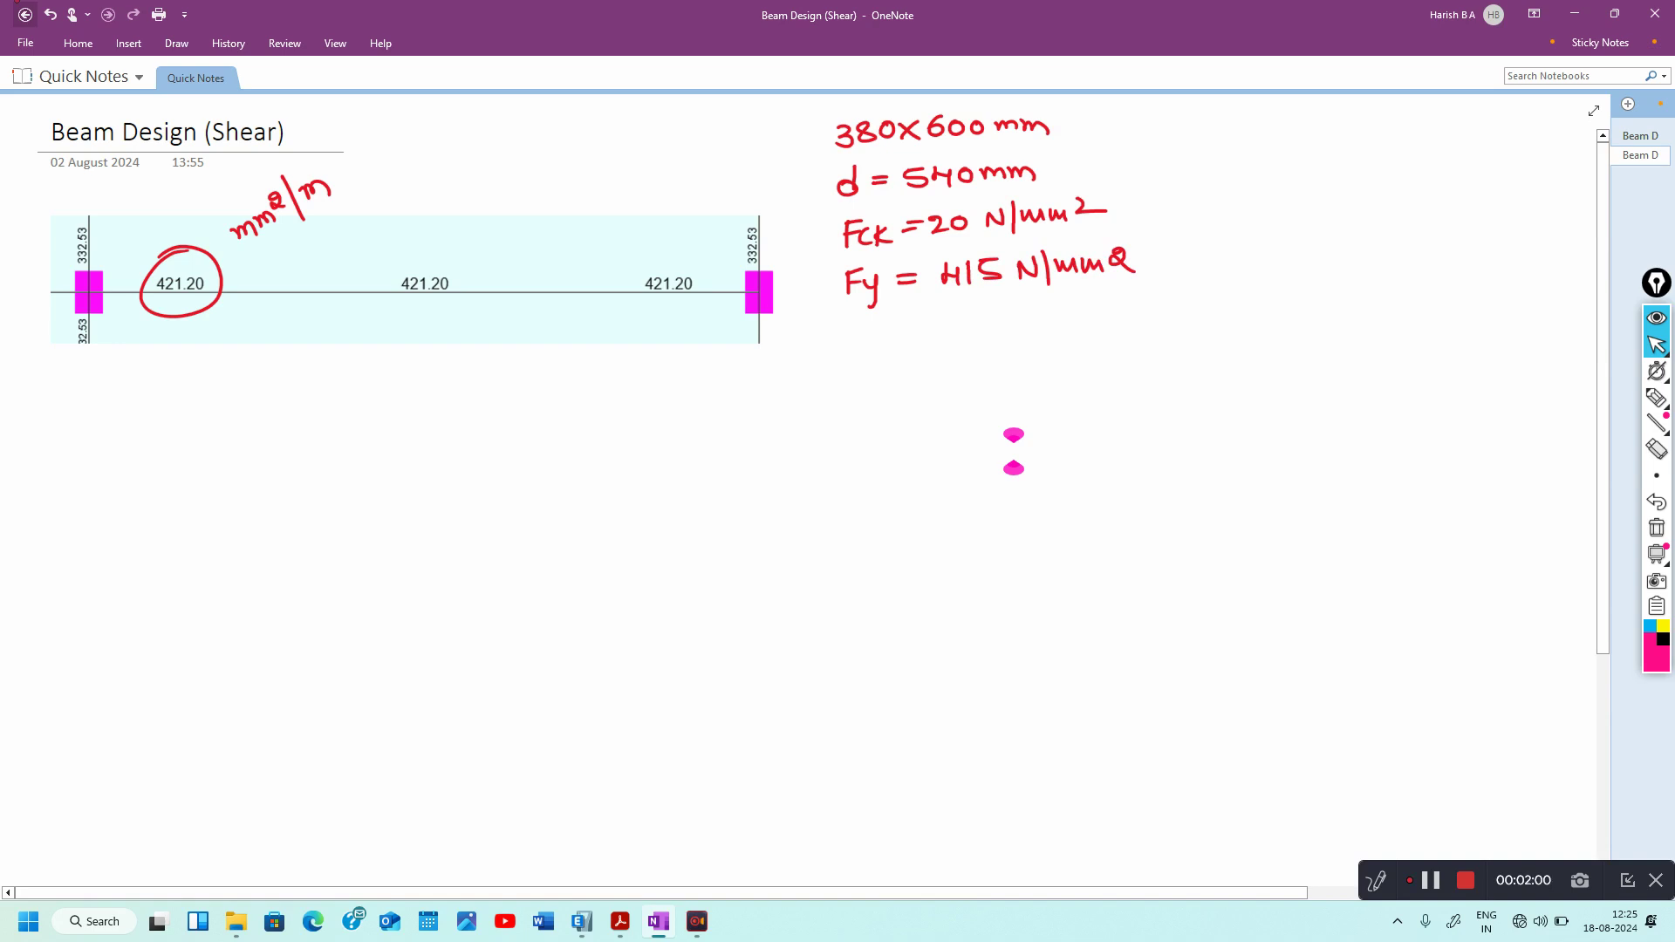
Begin the formula 'spacing = Area of one stirrup'
{"action": "mouse_move", "coordinate": [194, 399]}
{"action": "left_mouse_down"}
{"action": "mouse_move", "coordinate": [181, 417]}
{"action": "mouse_move", "coordinate": [204, 426]}
{"action": "mouse_move", "coordinate": [245, 416]}
{"action": "left_mouse_up"}
{"action": "mouse_move", "coordinate": [259, 404]}
{"action": "left_mouse_down"}
{"action": "mouse_move", "coordinate": [296, 406]}
{"action": "mouse_move", "coordinate": [296, 431]}
{"action": "mouse_move", "coordinate": [444, 373]}
{"action": "mouse_move", "coordinate": [454, 397]}
{"action": "left_mouse_up"}
{"action": "left_click_drag", "start_coordinate": [440, 389], "coordinate": [481, 391]}
{"action": "mouse_move", "coordinate": [494, 386]}
{"action": "left_mouse_down"}
{"action": "mouse_move", "coordinate": [544, 410]}
{"action": "mouse_move", "coordinate": [584, 377]}
{"action": "mouse_move", "coordinate": [670, 389]}
{"action": "mouse_move", "coordinate": [676, 373]}
{"action": "left_mouse_up"}
{"action": "left_click_drag", "start_coordinate": [678, 377], "coordinate": [703, 373]}
Complete the fraction: Area of one stirrup over Area of steel required per m
{"action": "mouse_move", "coordinate": [705, 373]}
{"action": "left_mouse_down"}
{"action": "mouse_move", "coordinate": [728, 400]}
{"action": "mouse_move", "coordinate": [738, 374]}
{"action": "left_mouse_up"}
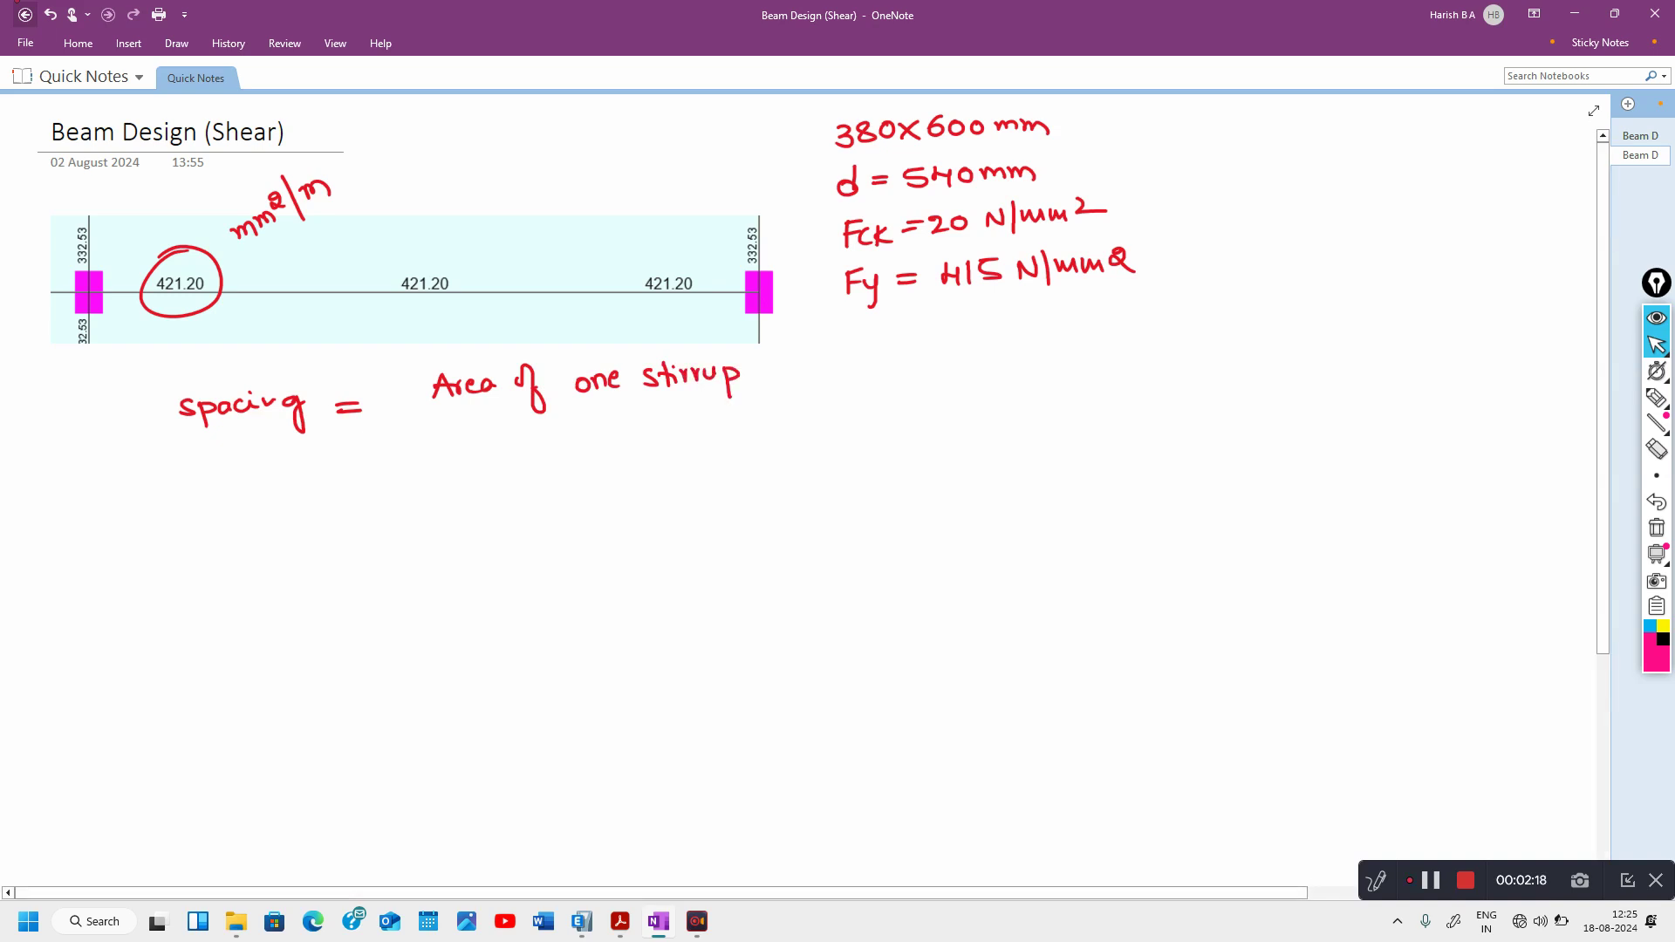
{"action": "left_click_drag", "start_coordinate": [407, 413], "coordinate": [783, 399]}
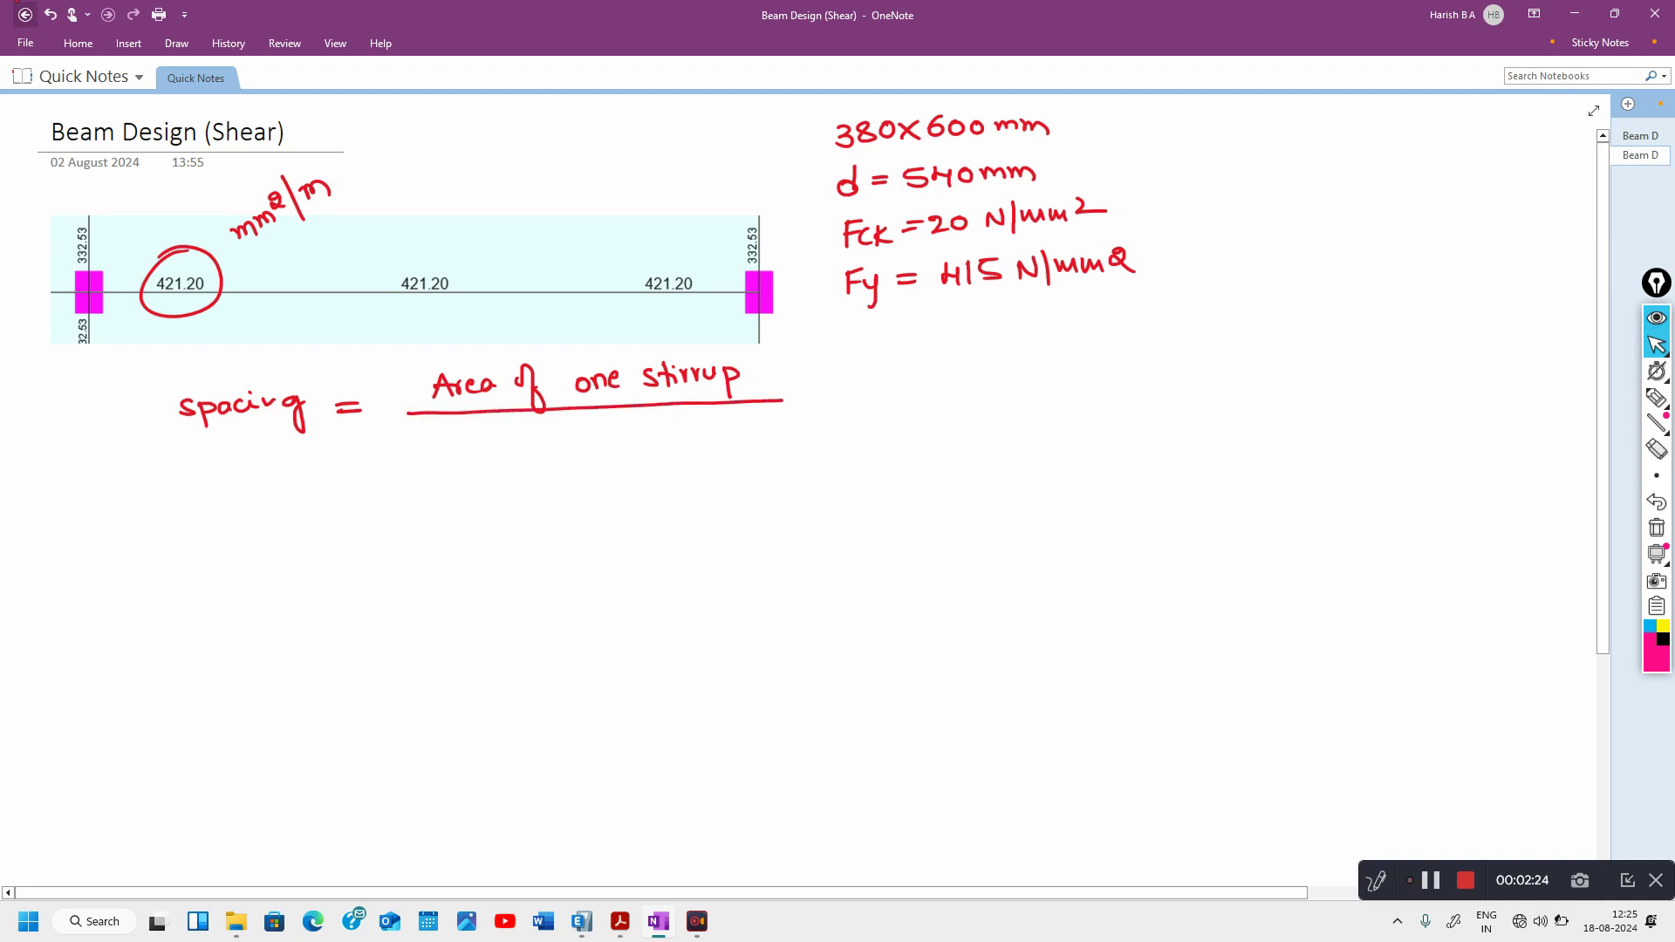
{"action": "mouse_move", "coordinate": [426, 456]}
{"action": "left_mouse_down"}
{"action": "mouse_move", "coordinate": [453, 442]}
{"action": "mouse_move", "coordinate": [523, 469]}
{"action": "mouse_move", "coordinate": [526, 443]}
{"action": "mouse_move", "coordinate": [569, 449]}
{"action": "left_mouse_up"}
{"action": "left_click", "coordinate": [551, 443]}
{"action": "left_click_drag", "start_coordinate": [561, 441], "coordinate": [603, 443]}
{"action": "mouse_move", "coordinate": [606, 441]}
{"action": "left_mouse_down"}
{"action": "mouse_move", "coordinate": [656, 432]}
{"action": "mouse_move", "coordinate": [690, 450]}
{"action": "left_mouse_up"}
{"action": "left_click_drag", "start_coordinate": [694, 432], "coordinate": [758, 441]}
{"action": "left_click", "coordinate": [721, 425]}
{"action": "left_click_drag", "start_coordinate": [765, 412], "coordinate": [766, 439]}
{"action": "mouse_move", "coordinate": [513, 468]}
{"action": "left_mouse_down"}
{"action": "mouse_move", "coordinate": [511, 491]}
{"action": "mouse_move", "coordinate": [524, 469]}
{"action": "left_mouse_up"}
{"action": "mouse_move", "coordinate": [515, 478]}
{"action": "left_mouse_down"}
{"action": "mouse_move", "coordinate": [546, 472]}
{"action": "mouse_move", "coordinate": [559, 495]}
{"action": "left_mouse_up"}
{"action": "left_click_drag", "start_coordinate": [568, 480], "coordinate": [600, 485]}
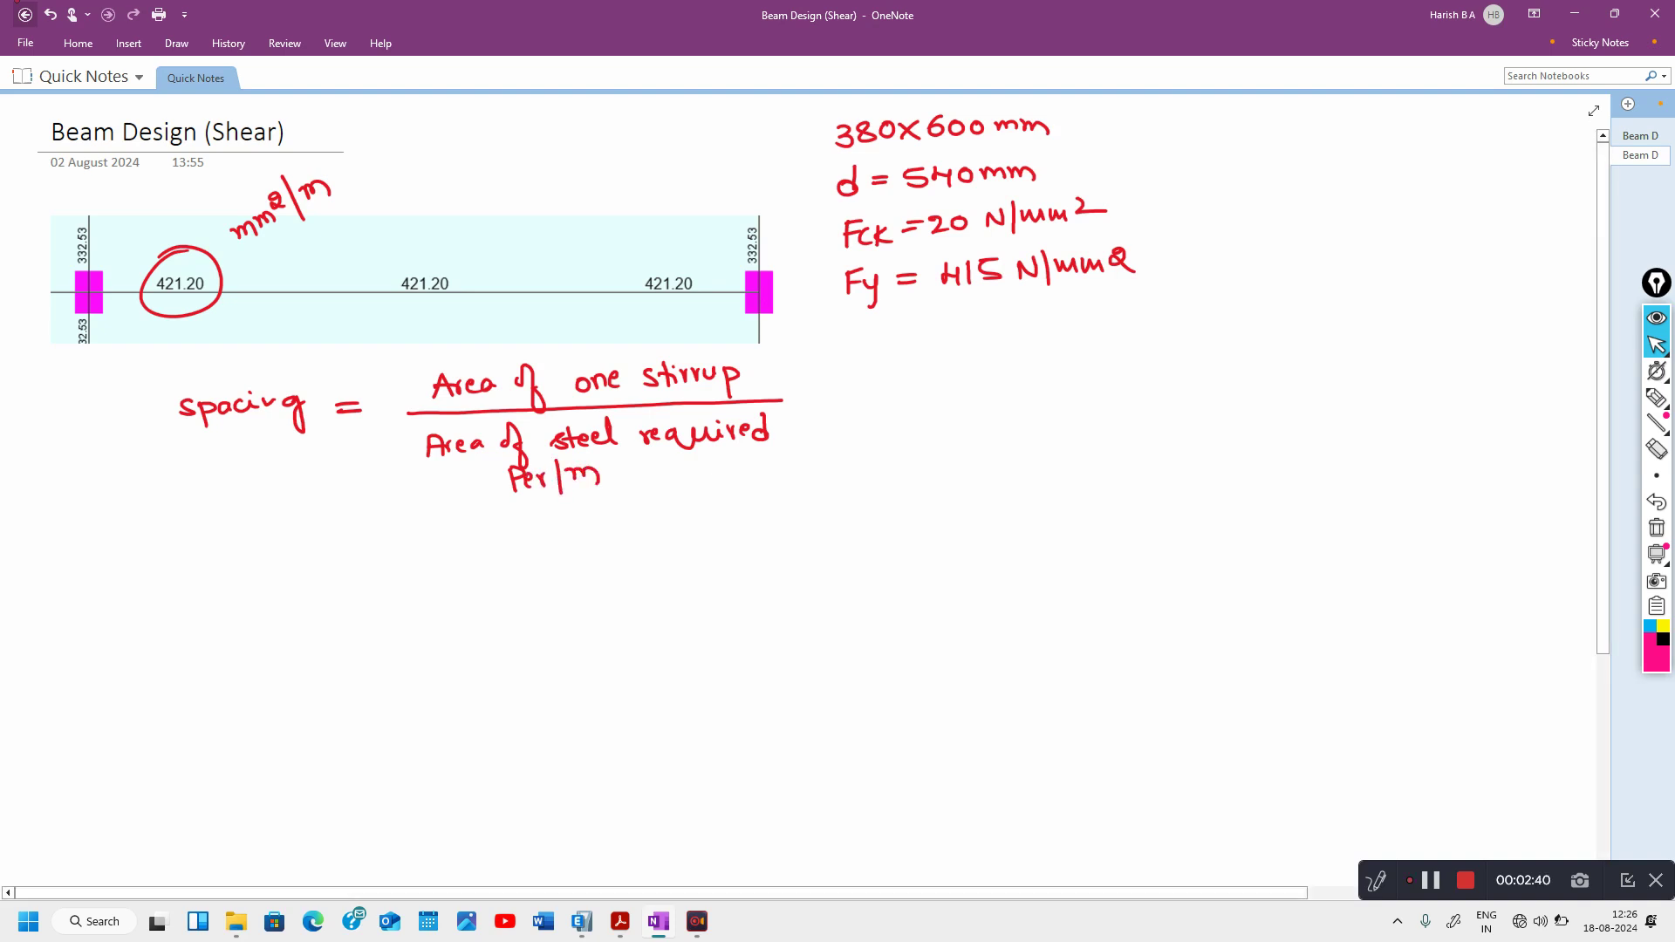
Add the units mm² over mm²/m, cross out the cancelling mm², and multiply by 1000
{"action": "left_click_drag", "start_coordinate": [863, 390], "coordinate": [943, 381]}
{"action": "left_click_drag", "start_coordinate": [833, 399], "coordinate": [967, 392]}
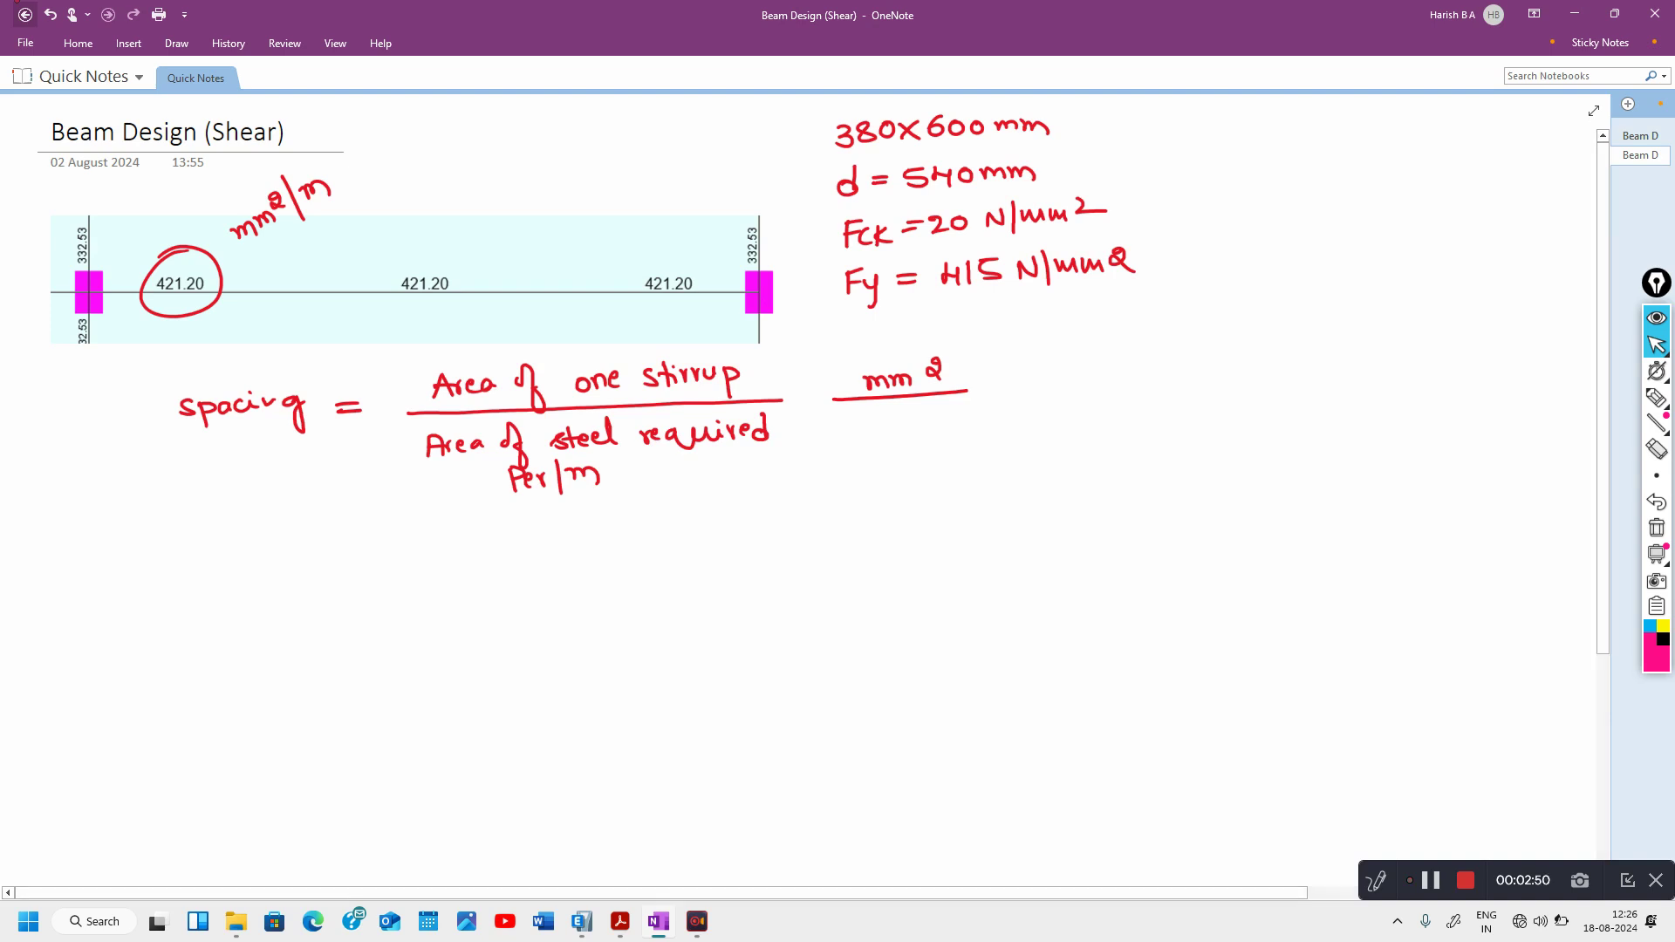
{"action": "mouse_move", "coordinate": [851, 438]}
{"action": "left_mouse_down"}
{"action": "mouse_move", "coordinate": [913, 424]}
{"action": "mouse_move", "coordinate": [931, 441]}
{"action": "mouse_move", "coordinate": [955, 419]}
{"action": "mouse_move", "coordinate": [975, 438]}
{"action": "left_mouse_up"}
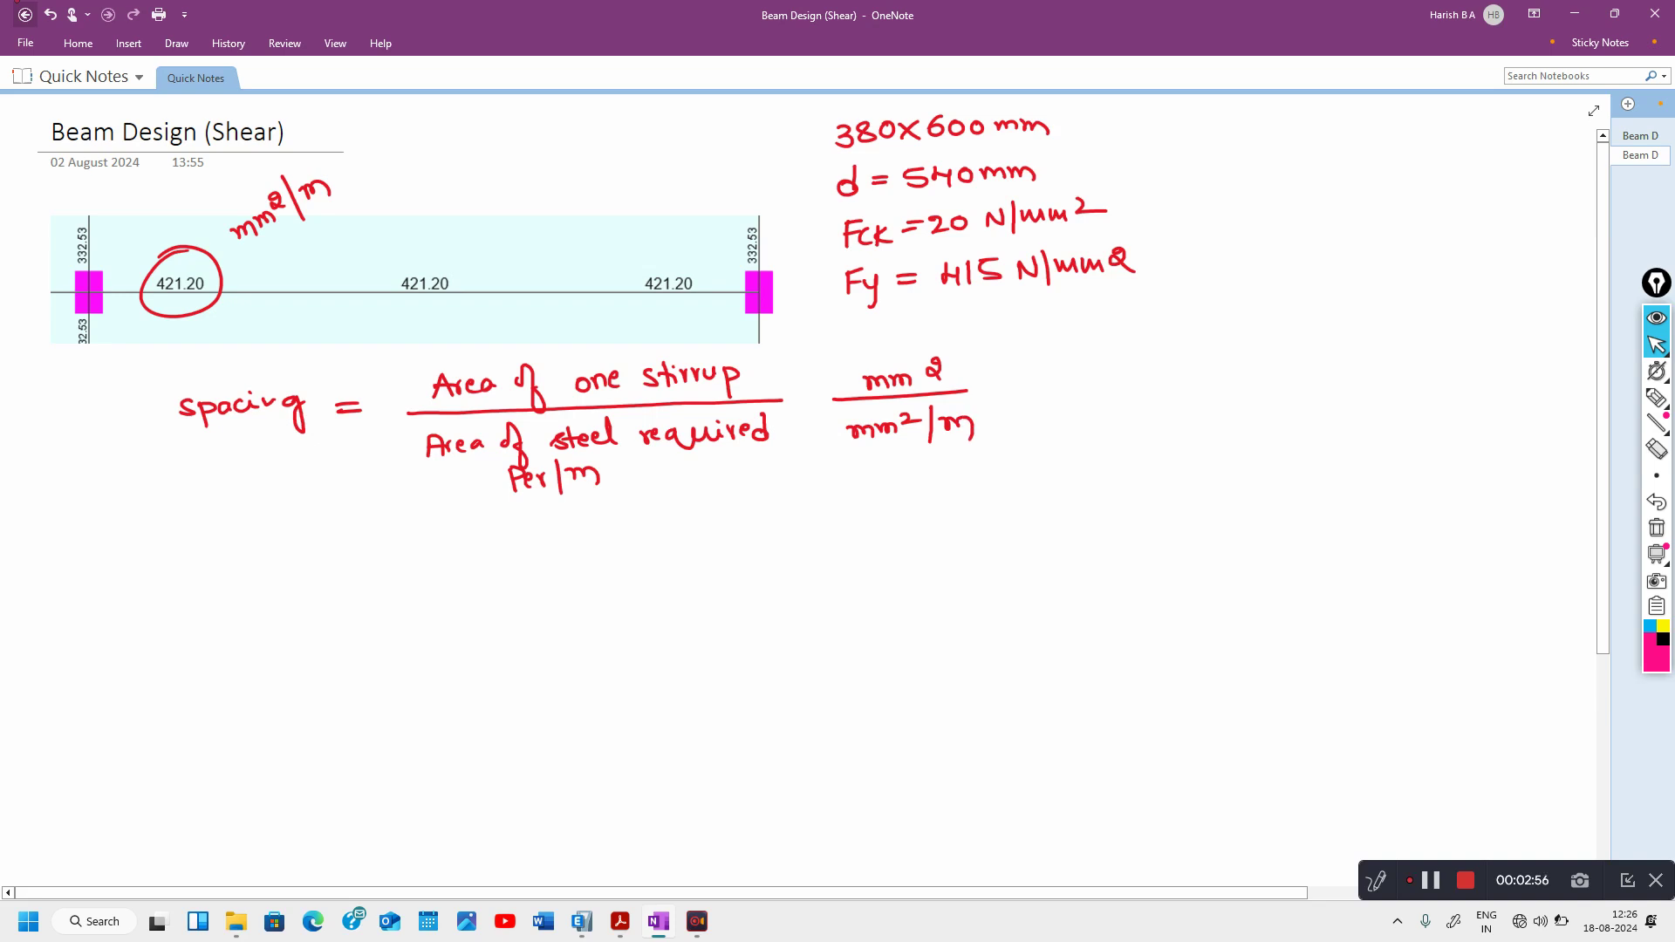
{"action": "left_click_drag", "start_coordinate": [938, 350], "coordinate": [861, 446]}
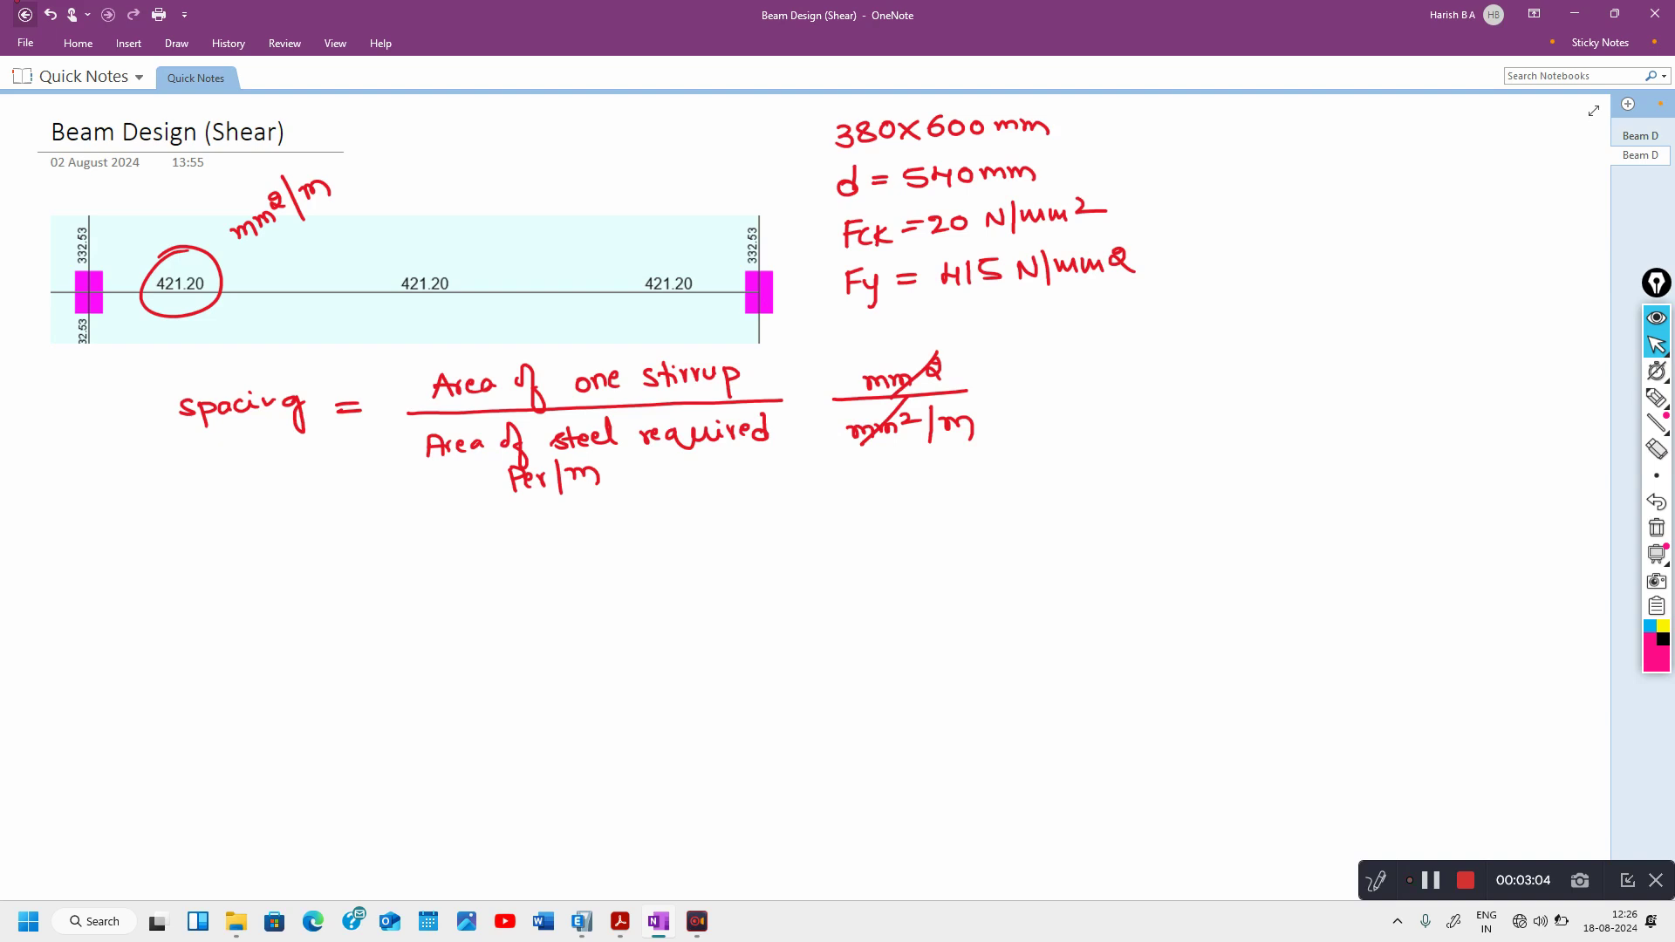
{"action": "left_click_drag", "start_coordinate": [1008, 380], "coordinate": [1025, 397]}
{"action": "mouse_move", "coordinate": [1022, 378]}
{"action": "left_mouse_down"}
{"action": "mouse_move", "coordinate": [1004, 399]}
{"action": "mouse_move", "coordinate": [1092, 378]}
{"action": "left_mouse_up"}
{"action": "mouse_move", "coordinate": [359, 548]}
{"action": "left_mouse_down"}
{"action": "mouse_move", "coordinate": [345, 572]}
{"action": "mouse_move", "coordinate": [377, 539]}
{"action": "mouse_move", "coordinate": [438, 552]}
{"action": "left_mouse_up"}
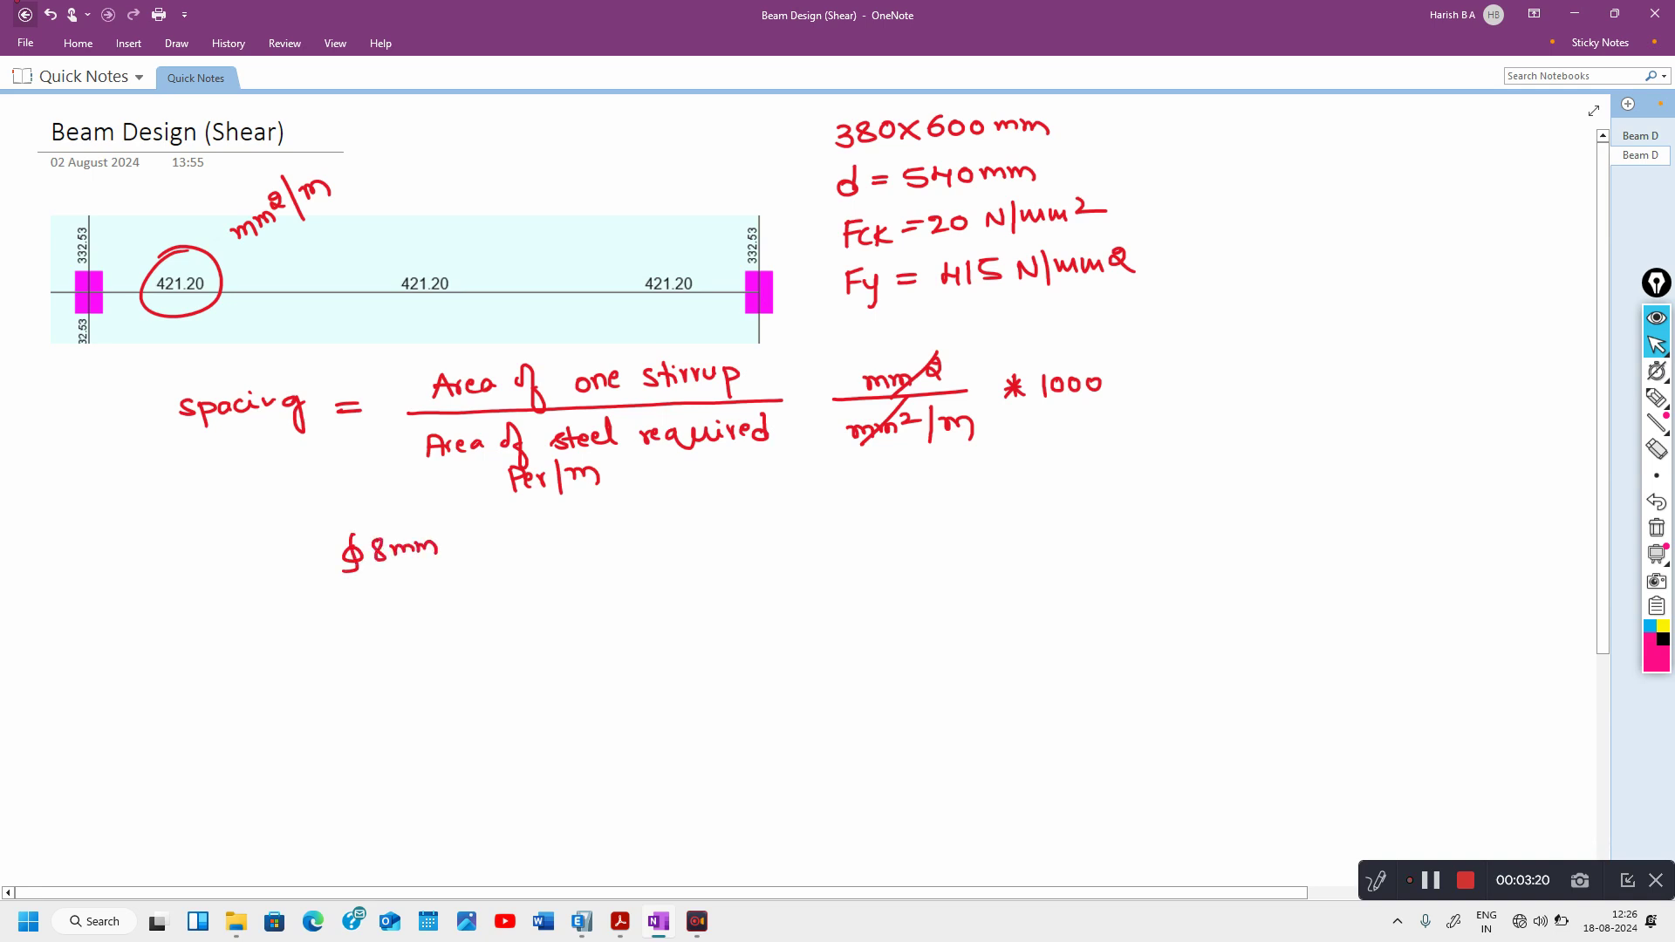
{"action": "mouse_move", "coordinate": [489, 536]}
{"action": "left_mouse_down"}
{"action": "mouse_move", "coordinate": [477, 545]}
{"action": "mouse_move", "coordinate": [533, 533]}
{"action": "mouse_move", "coordinate": [546, 552]}
{"action": "left_mouse_up"}
{"action": "left_click_drag", "start_coordinate": [611, 546], "coordinate": [632, 545]}
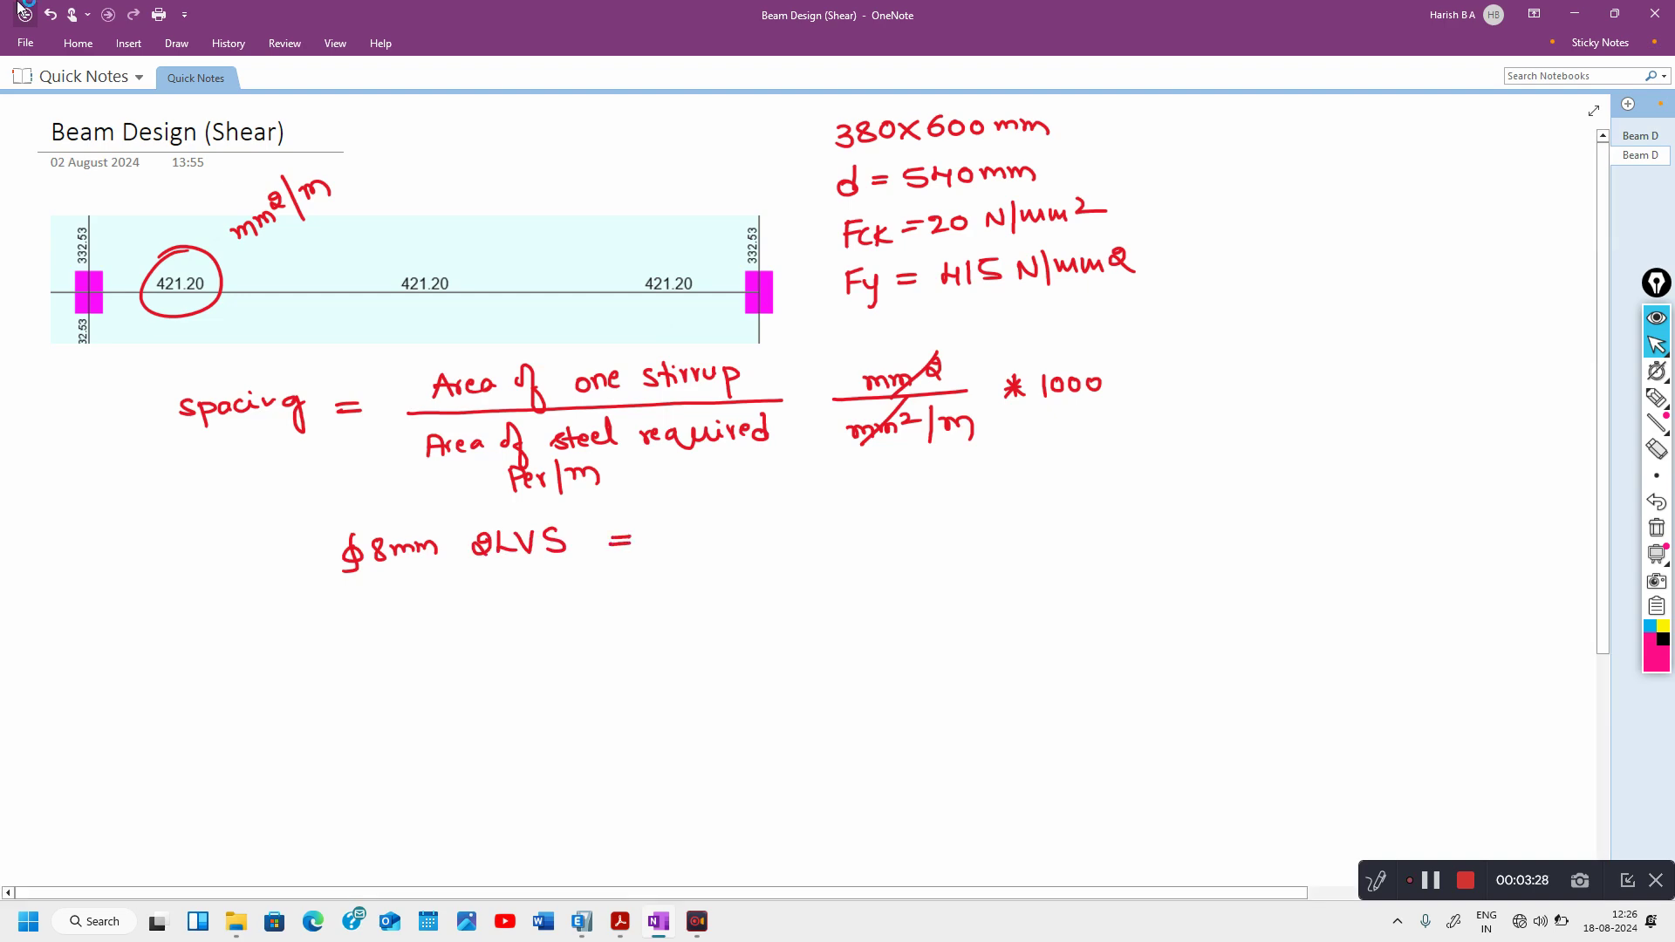
{"action": "left_click", "coordinate": [606, 554]}
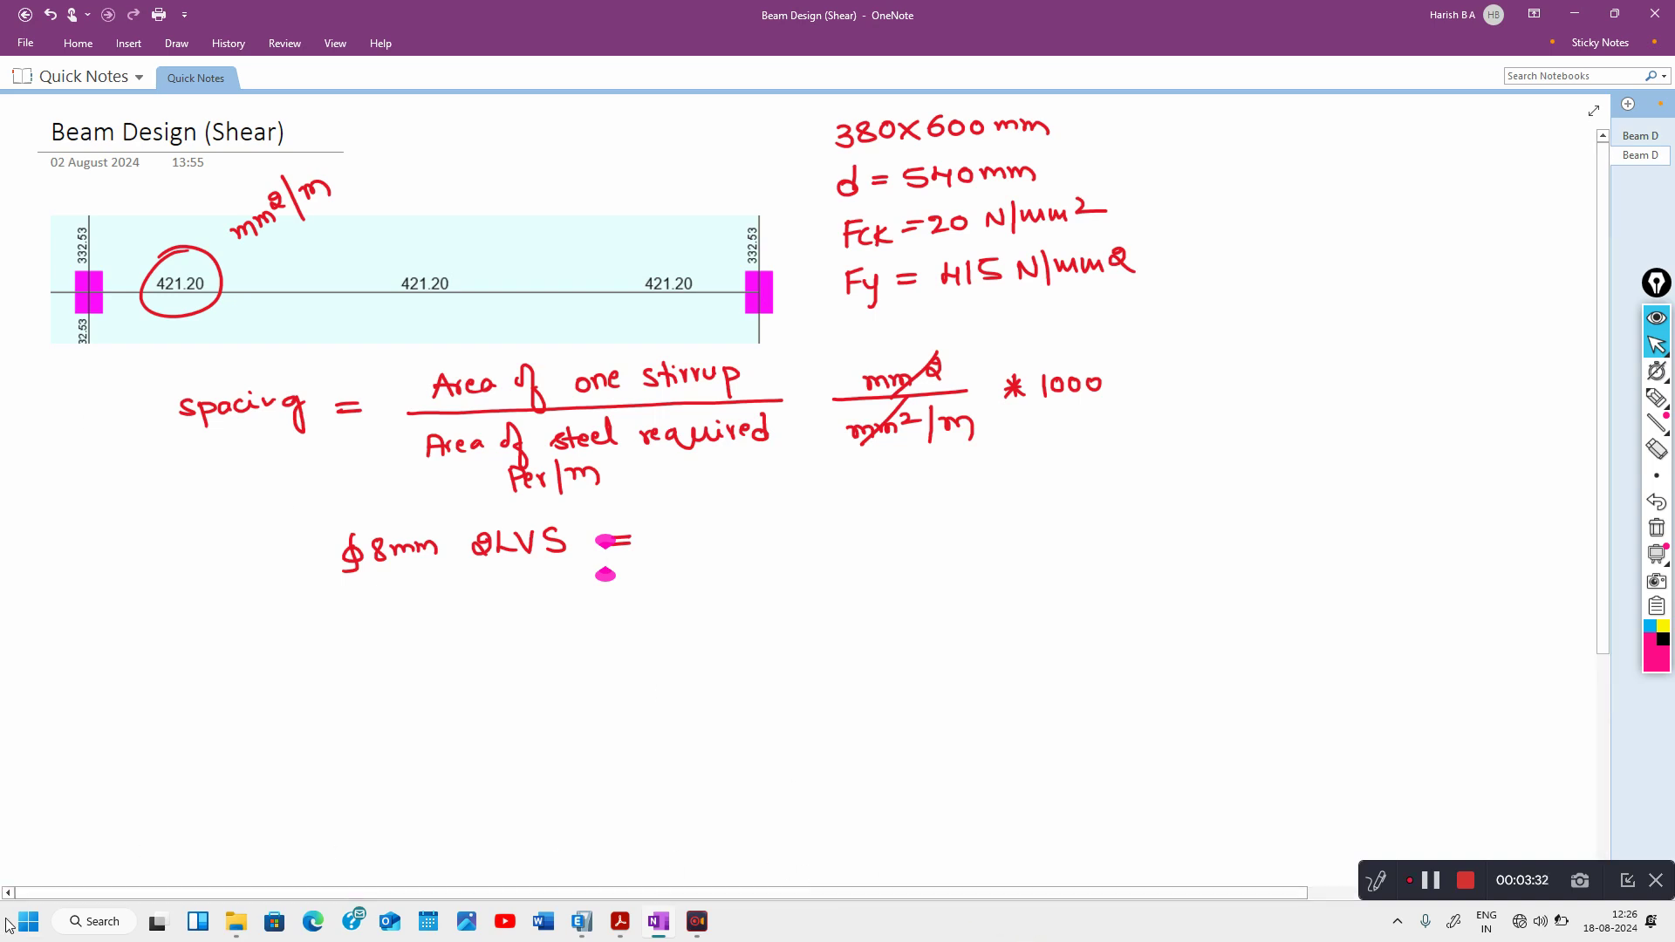
In the fx-991ES PLUS C Emulator, compute 2×π×8²/4 as the decimal 100.5309649
{"action": "left_click", "coordinate": [114, 923]}
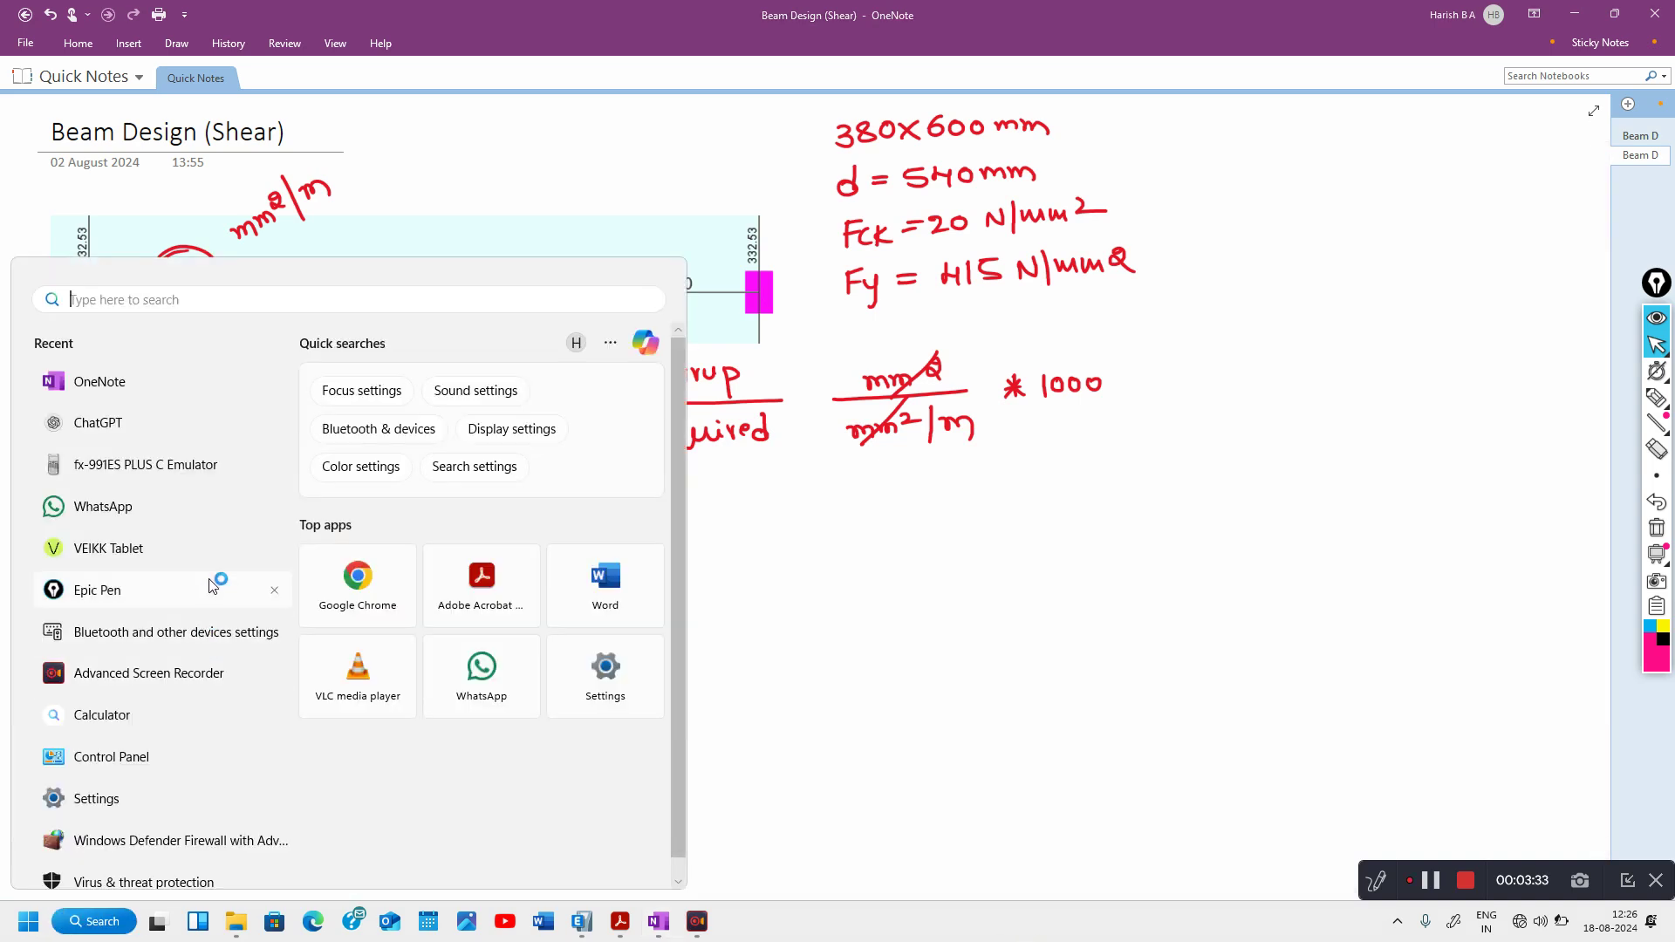
{"action": "left_click", "coordinate": [210, 476]}
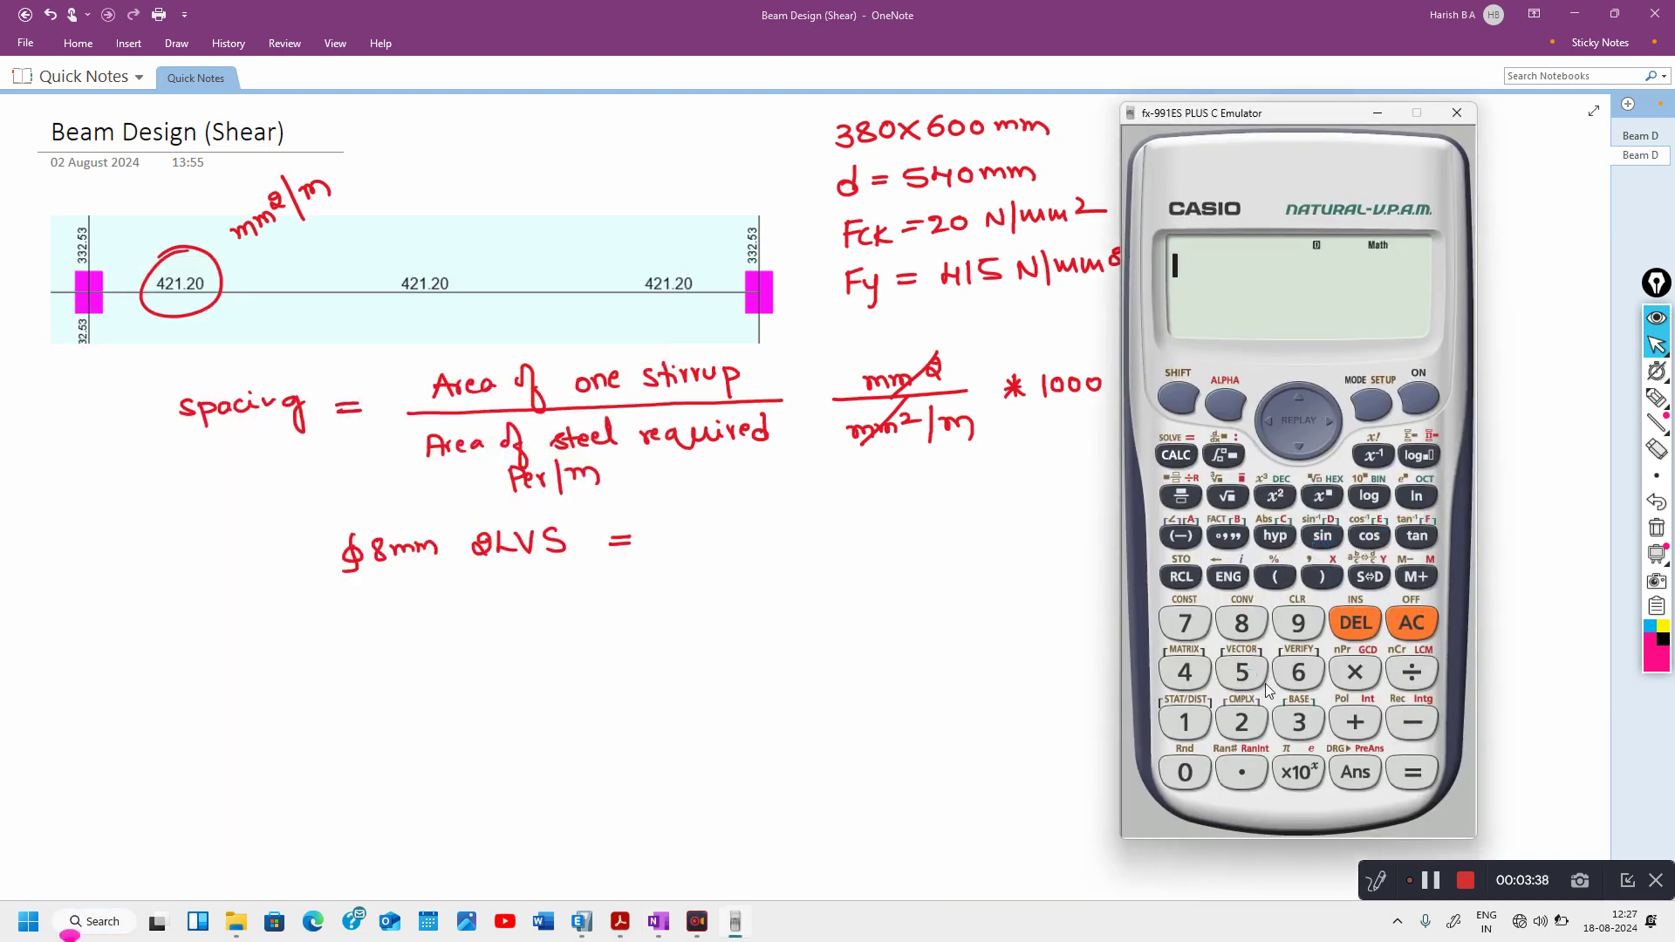
{"action": "left_click", "coordinate": [1240, 722]}
{"action": "left_click", "coordinate": [1355, 672]}
{"action": "left_click", "coordinate": [1181, 499]}
{"action": "left_click", "coordinate": [1174, 403]}
{"action": "left_click", "coordinate": [1298, 772]}
{"action": "left_click", "coordinate": [1355, 672]}
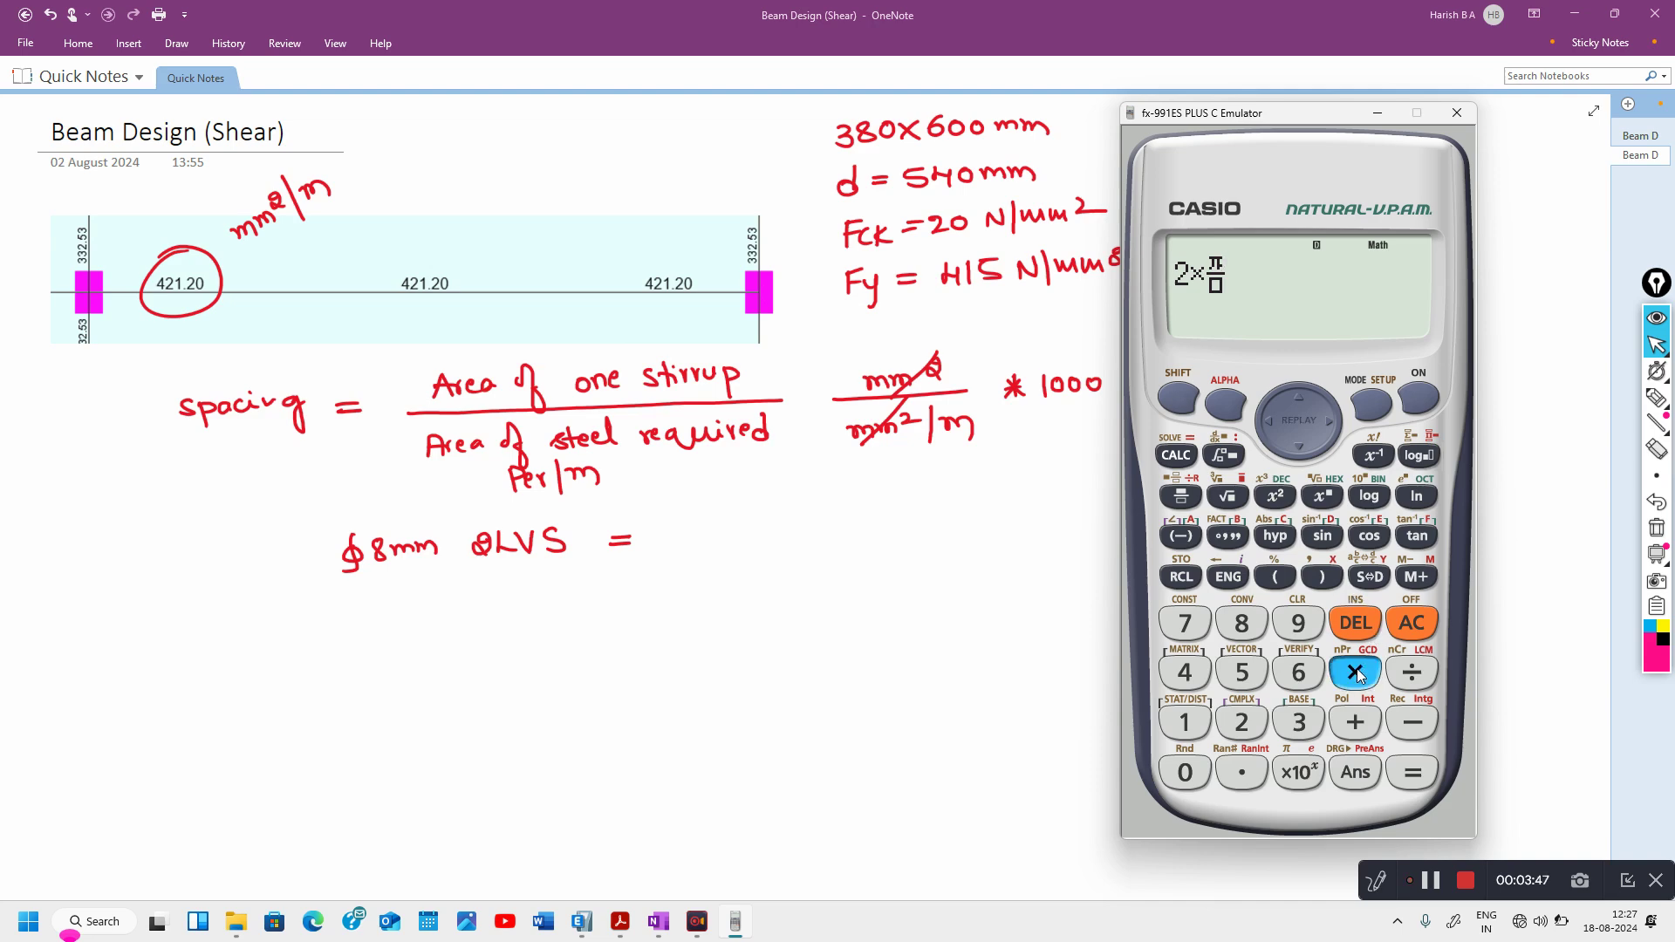
{"action": "left_click", "coordinate": [1274, 496]}
{"action": "left_click", "coordinate": [1247, 618]}
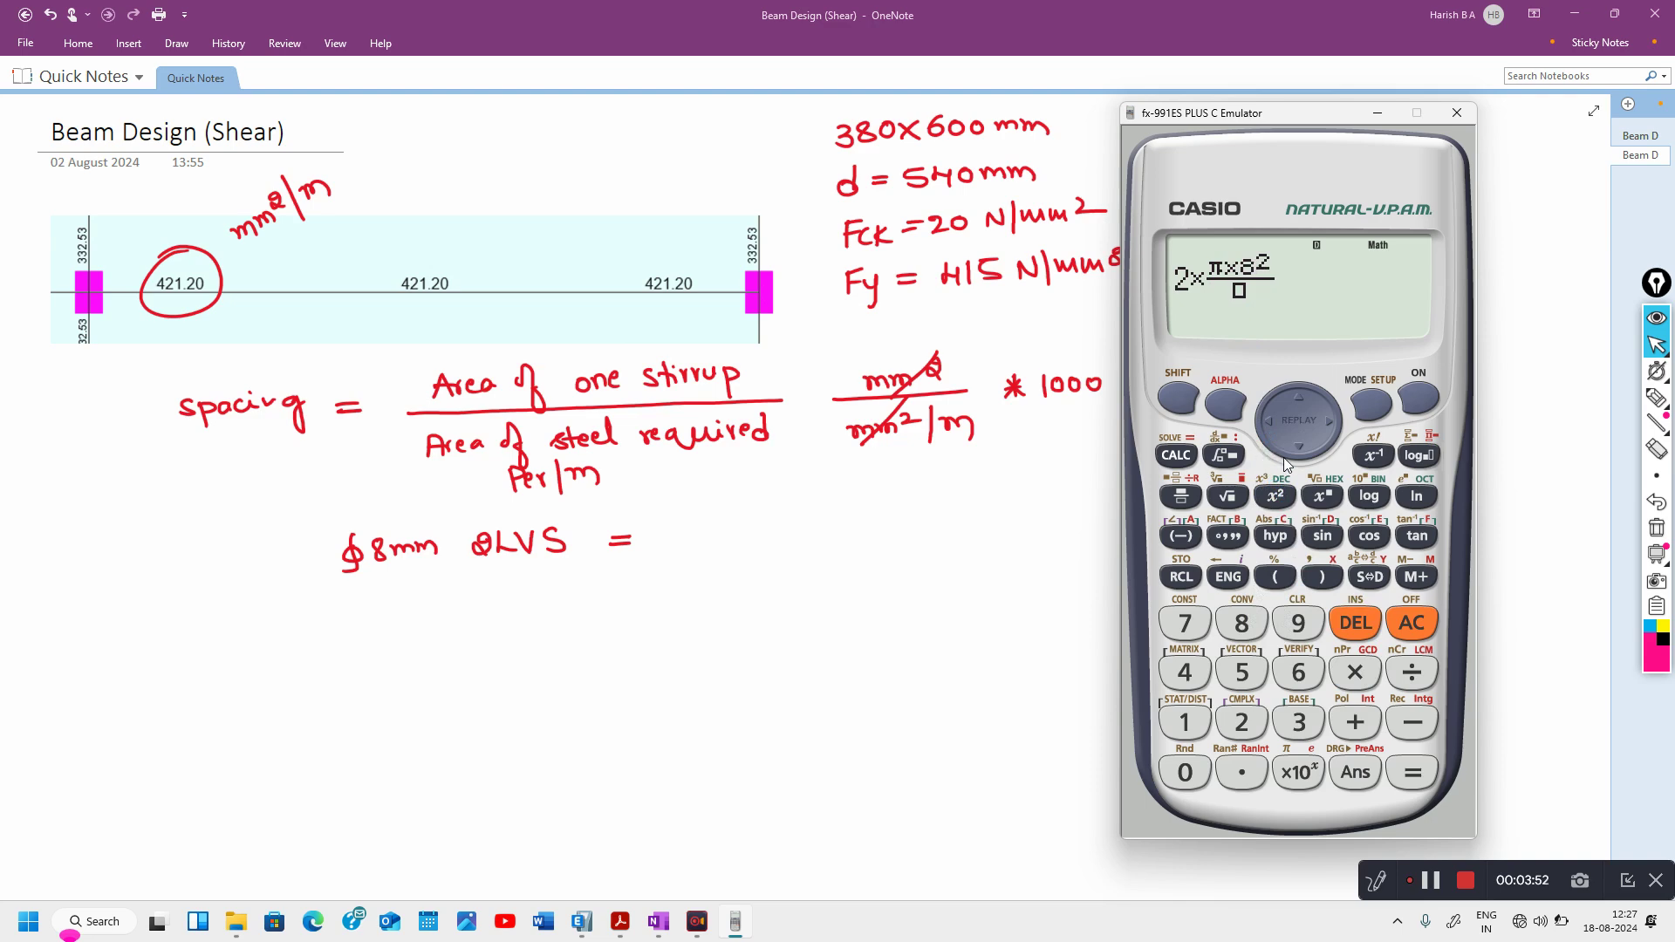
{"action": "left_click", "coordinate": [1184, 671]}
{"action": "left_click", "coordinate": [1412, 773]}
{"action": "left_click", "coordinate": [1371, 579]}
{"action": "mouse_move", "coordinate": [672, 520]}
{"action": "left_mouse_down"}
{"action": "mouse_move", "coordinate": [709, 542]}
{"action": "mouse_move", "coordinate": [749, 514]}
{"action": "mouse_move", "coordinate": [746, 543]}
{"action": "mouse_move", "coordinate": [767, 519]}
{"action": "mouse_move", "coordinate": [769, 540]}
{"action": "mouse_move", "coordinate": [842, 521]}
{"action": "mouse_move", "coordinate": [860, 494]}
{"action": "mouse_move", "coordinate": [901, 490]}
{"action": "mouse_move", "coordinate": [912, 531]}
{"action": "mouse_move", "coordinate": [936, 504]}
{"action": "mouse_move", "coordinate": [997, 515]}
{"action": "left_mouse_up"}
{"action": "mouse_move", "coordinate": [1028, 497]}
{"action": "left_mouse_down"}
{"action": "mouse_move", "coordinate": [1043, 530]}
{"action": "mouse_move", "coordinate": [1084, 490]}
{"action": "mouse_move", "coordinate": [1154, 496]}
{"action": "left_mouse_up"}
{"action": "mouse_move", "coordinate": [1182, 463]}
{"action": "left_mouse_down"}
{"action": "mouse_move", "coordinate": [1185, 497]}
{"action": "mouse_move", "coordinate": [1192, 482]}
{"action": "left_mouse_up"}
{"action": "left_click_drag", "start_coordinate": [1194, 485], "coordinate": [1197, 497]}
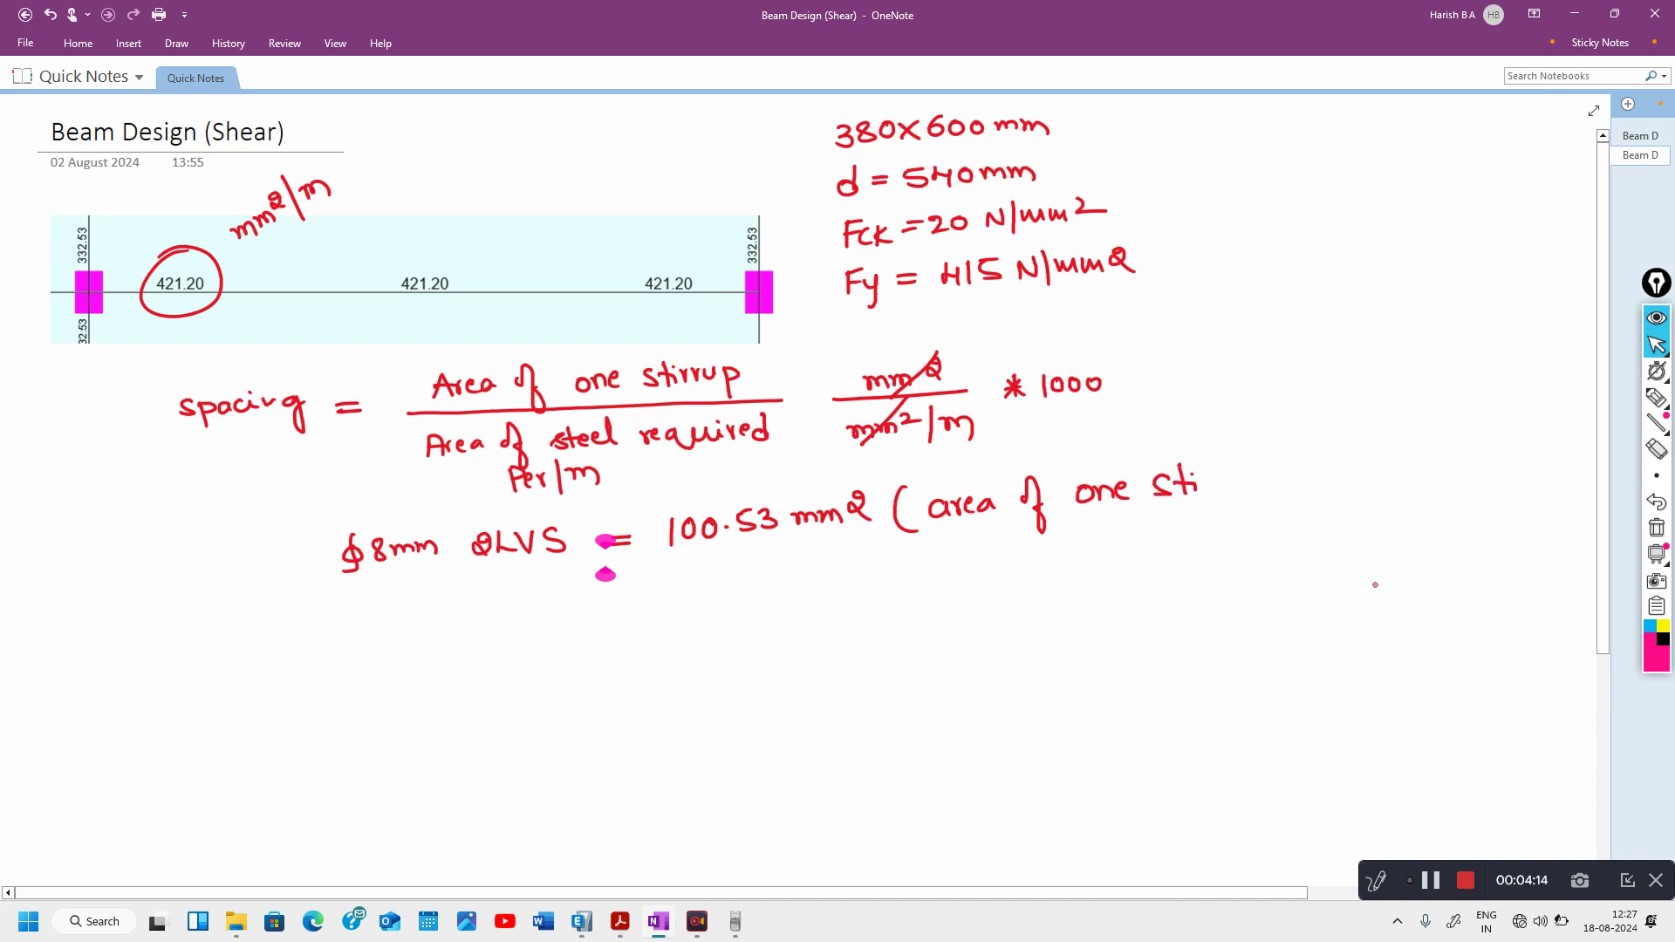
{"action": "left_click_drag", "start_coordinate": [1293, 479], "coordinate": [1274, 493]}
{"action": "mouse_move", "coordinate": [1023, 527]}
{"action": "left_mouse_down"}
{"action": "mouse_move", "coordinate": [1030, 546]}
{"action": "mouse_move", "coordinate": [1010, 550]}
{"action": "left_mouse_up"}
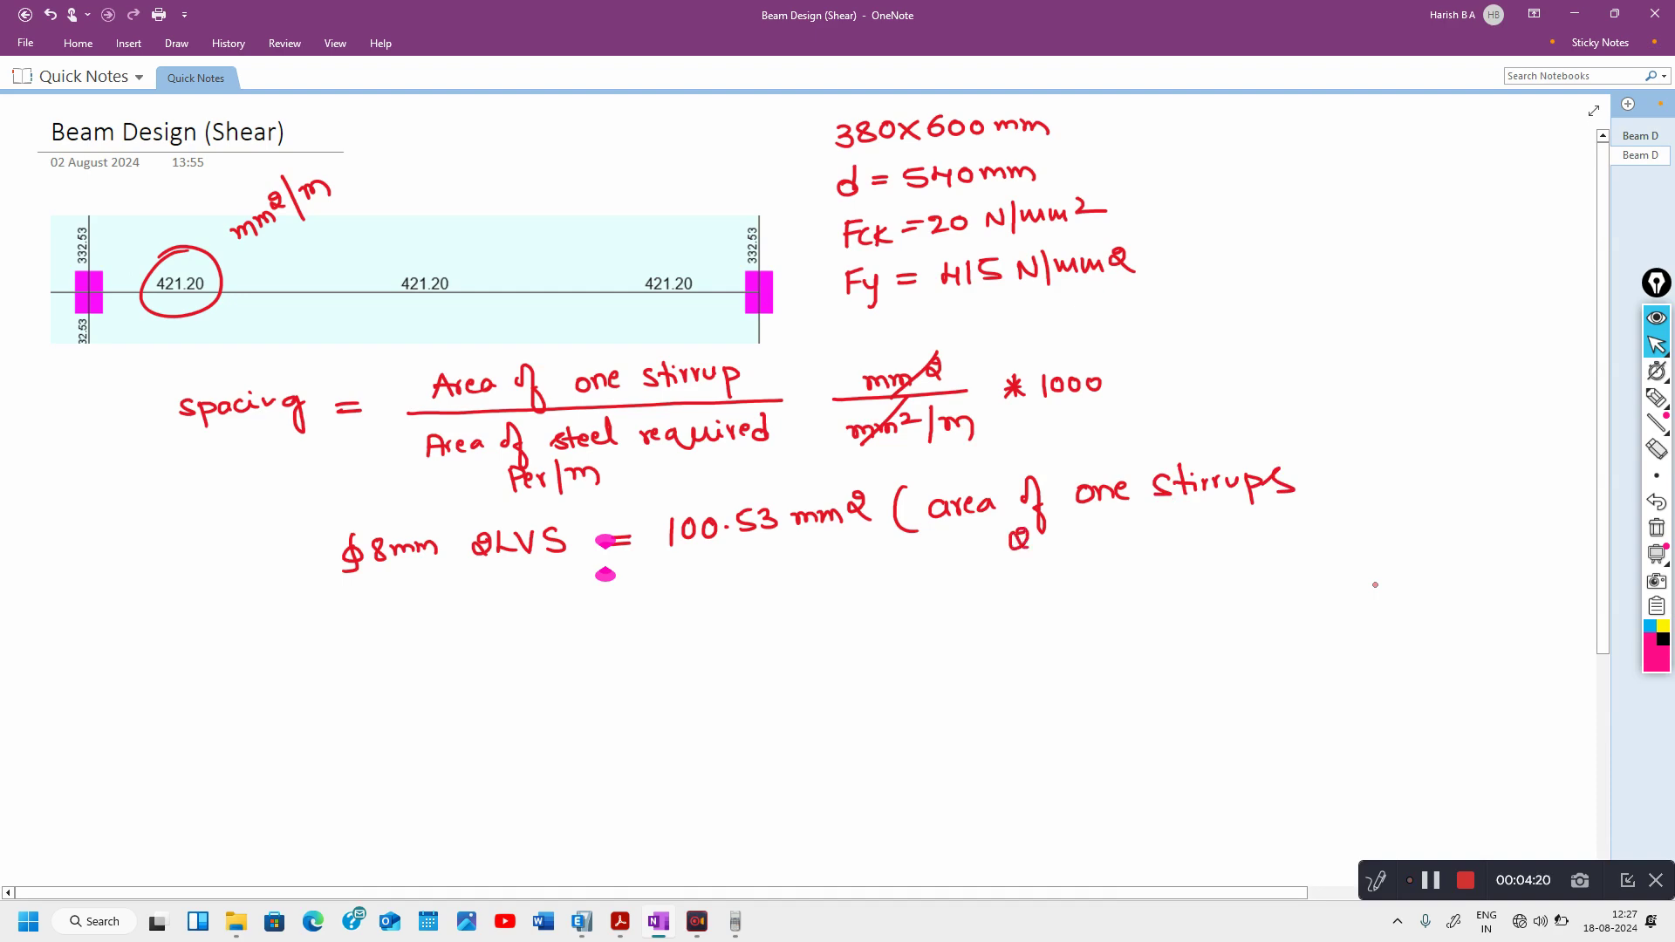